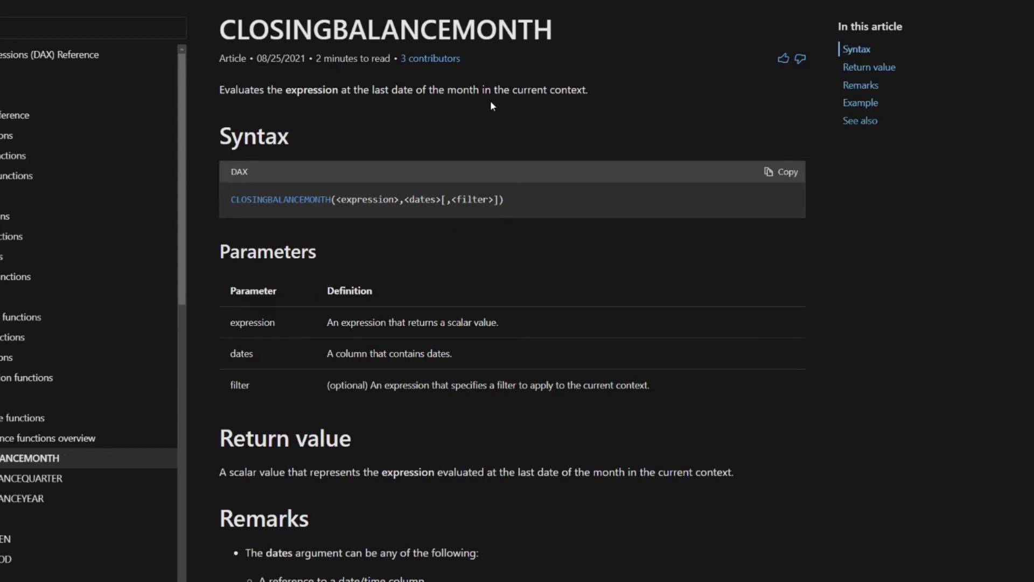
Step: Read the CLOSINGBALANCEMONTH article's Syntax, Return value and Remarks sections in Microsoft Learn
scroll(410, 416, down, 2)
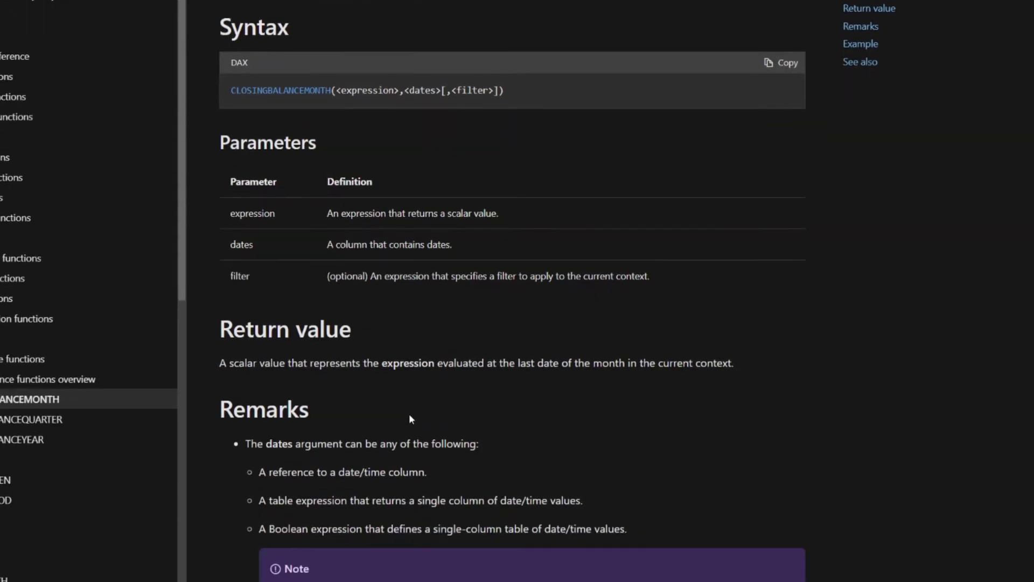
scroll(409, 416, up, 2)
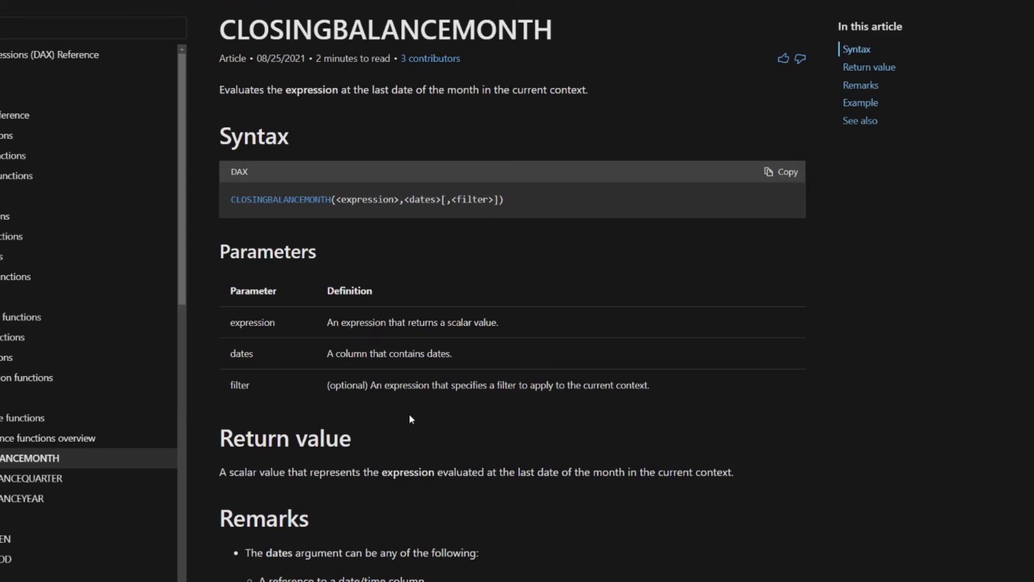
scroll(409, 416, down, 2)
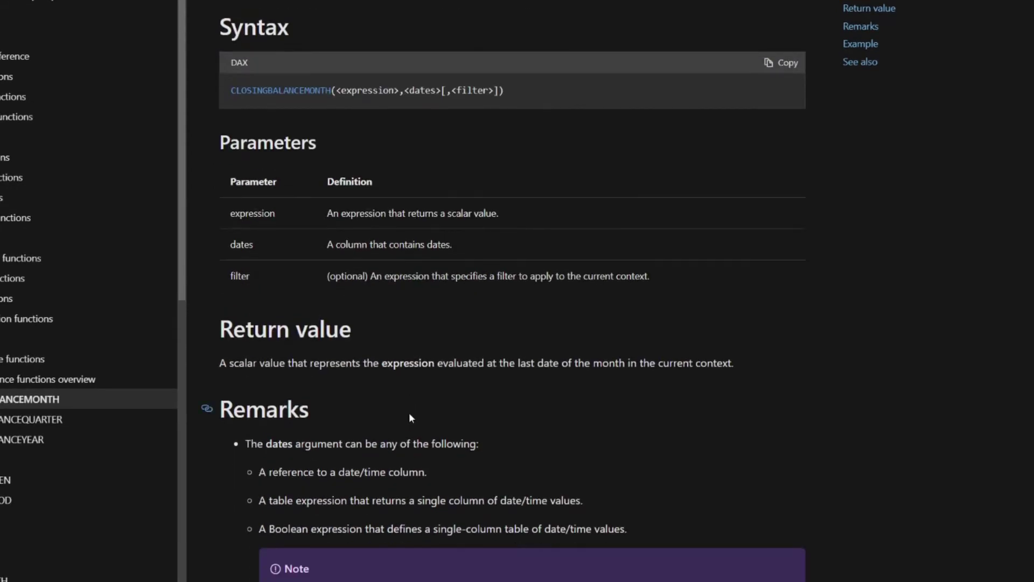
scroll(409, 416, up, 2)
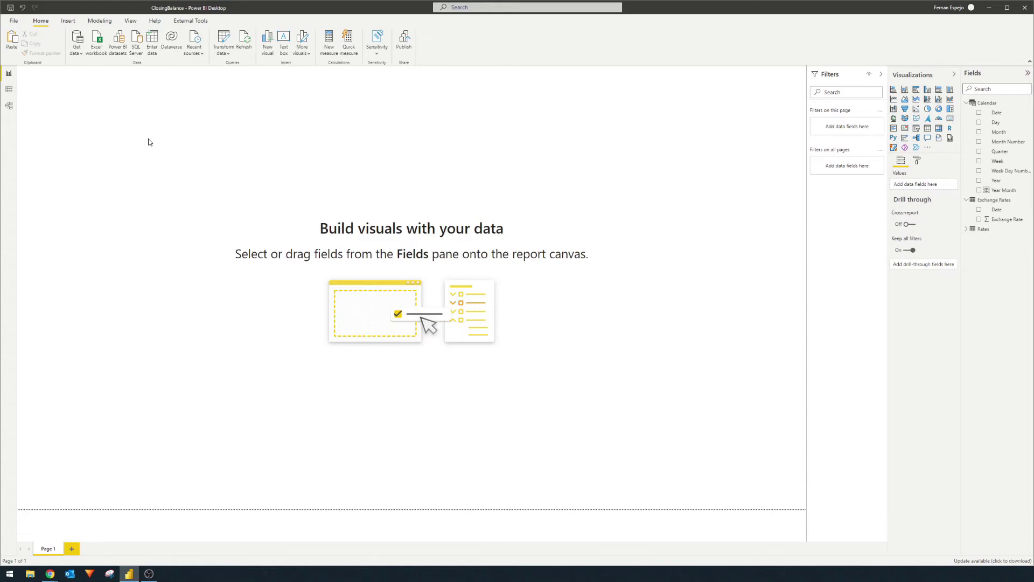
Step: Show the Exchange Rates table in Data view and open its Date column filter options
click(966, 103)
click(9, 89)
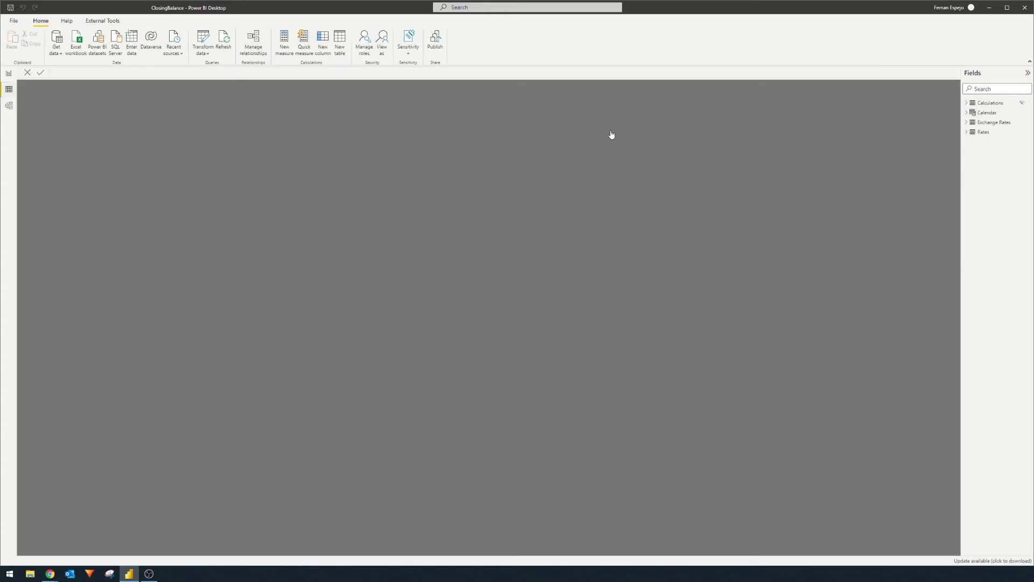
click(994, 122)
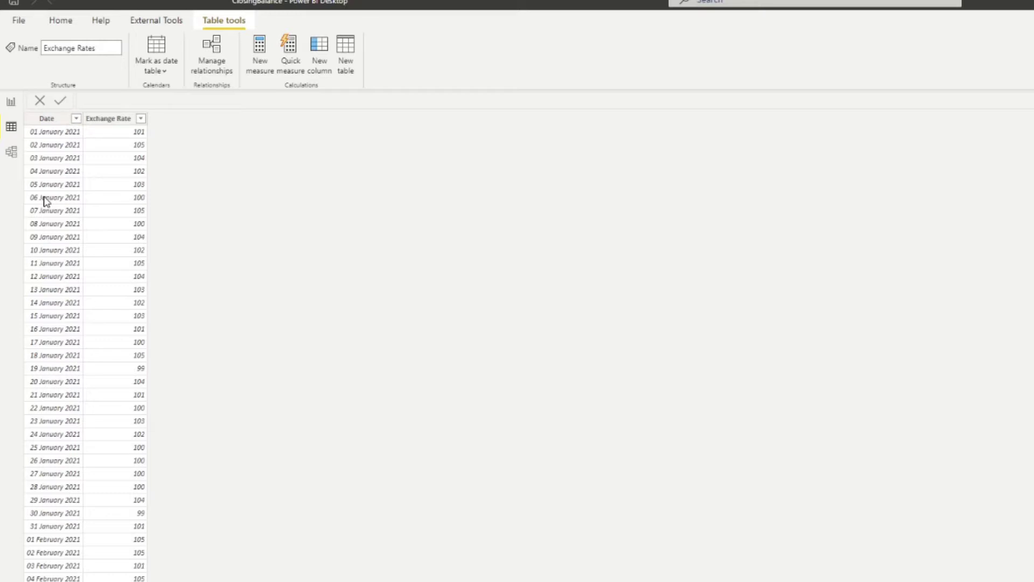
click(76, 119)
scroll(132, 298, down, 20)
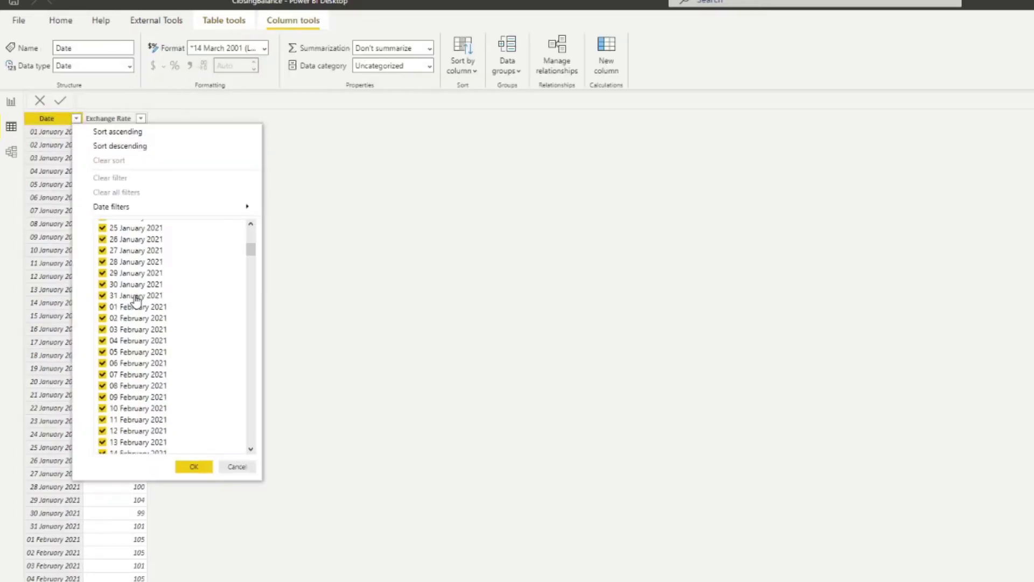
Step: Close the Date filter, check the Exchange Rate column's type, and view the model relationships
drag(253, 289, 276, 239)
click(276, 239)
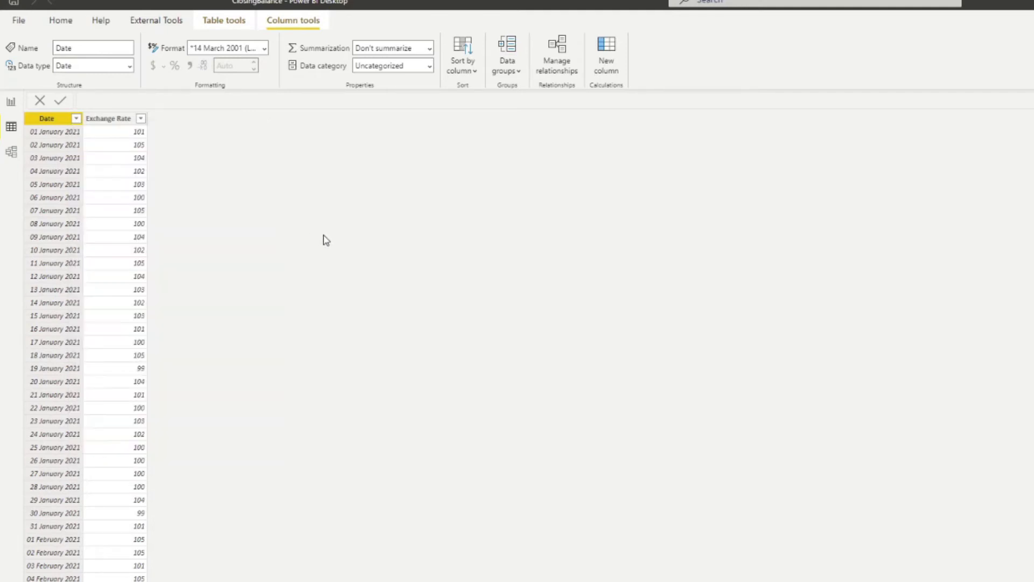
click(108, 118)
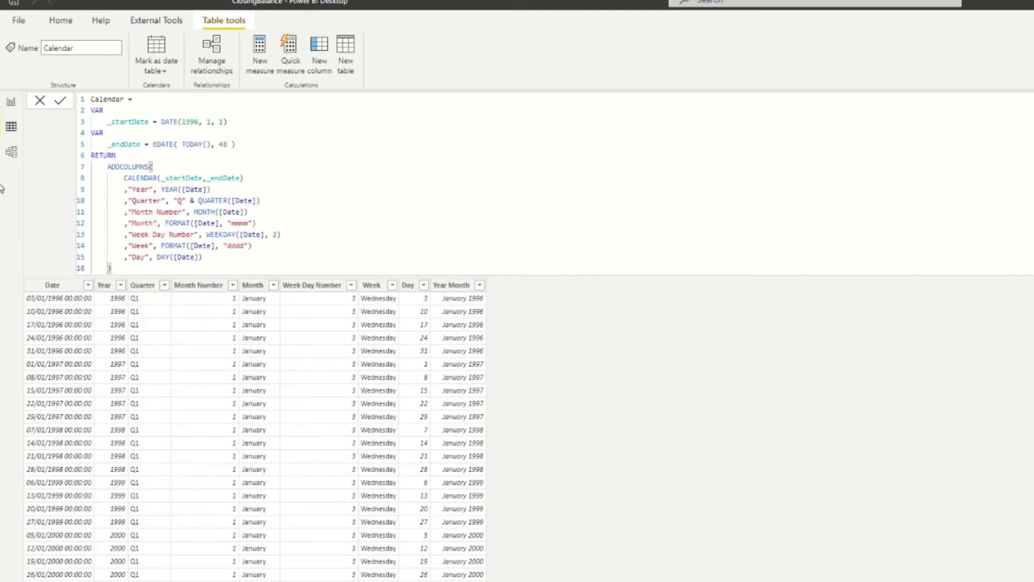
click(11, 152)
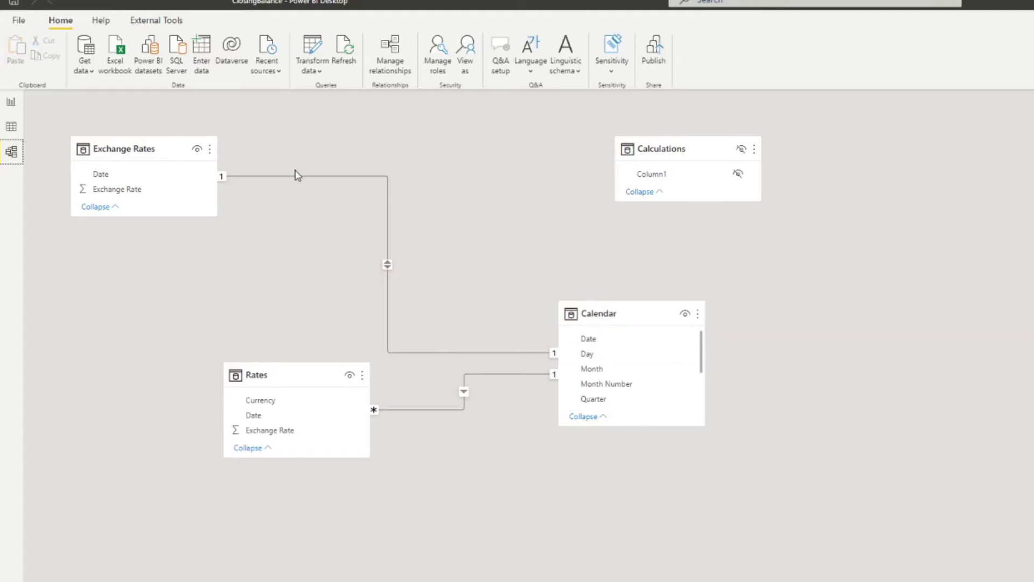
Step: Build a table of Year Month with Exchange Rate summarized as Maximum, showing 105 per month
click(12, 104)
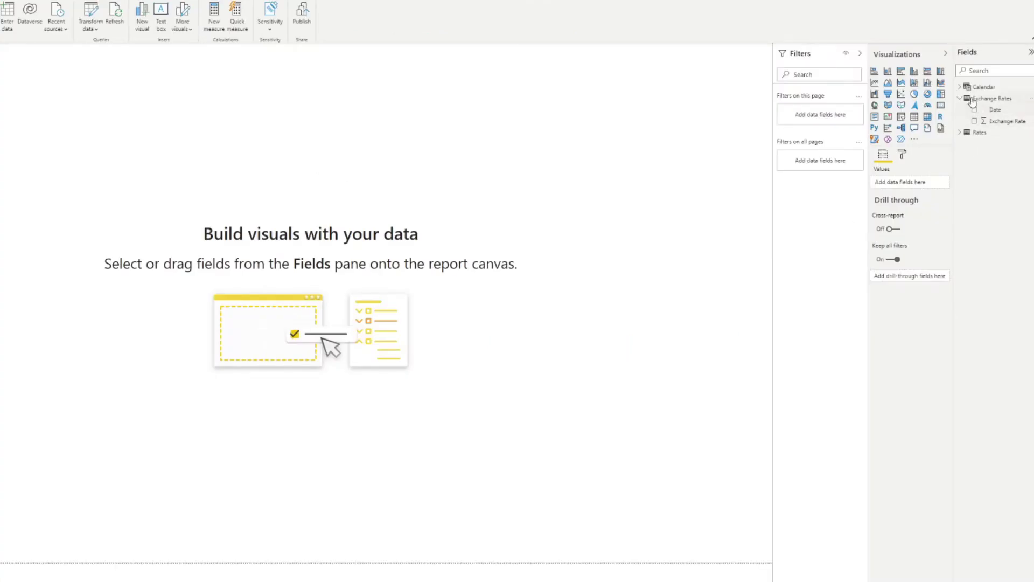
click(959, 86)
drag(1002, 189, 347, 150)
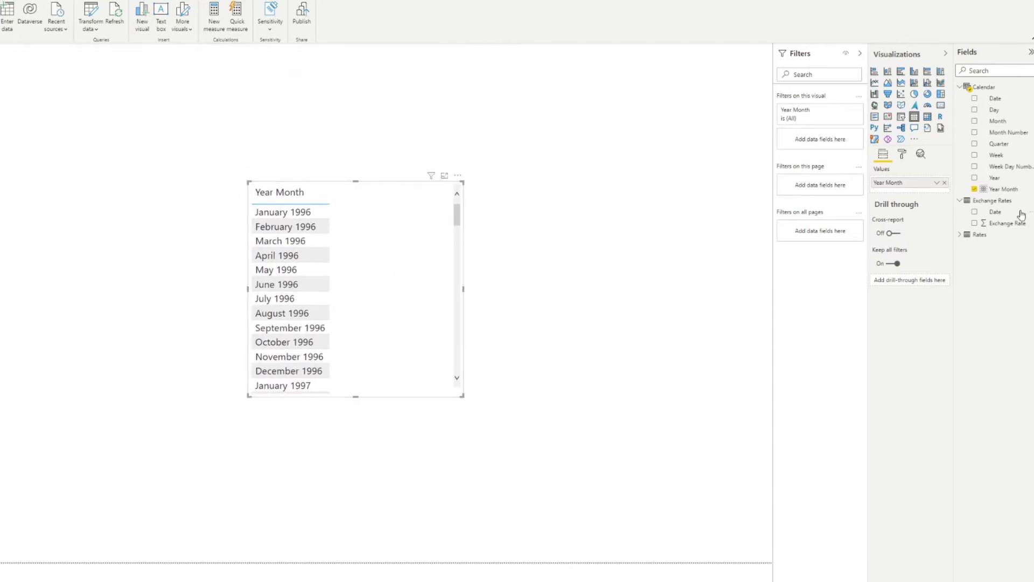
drag(1003, 223, 414, 286)
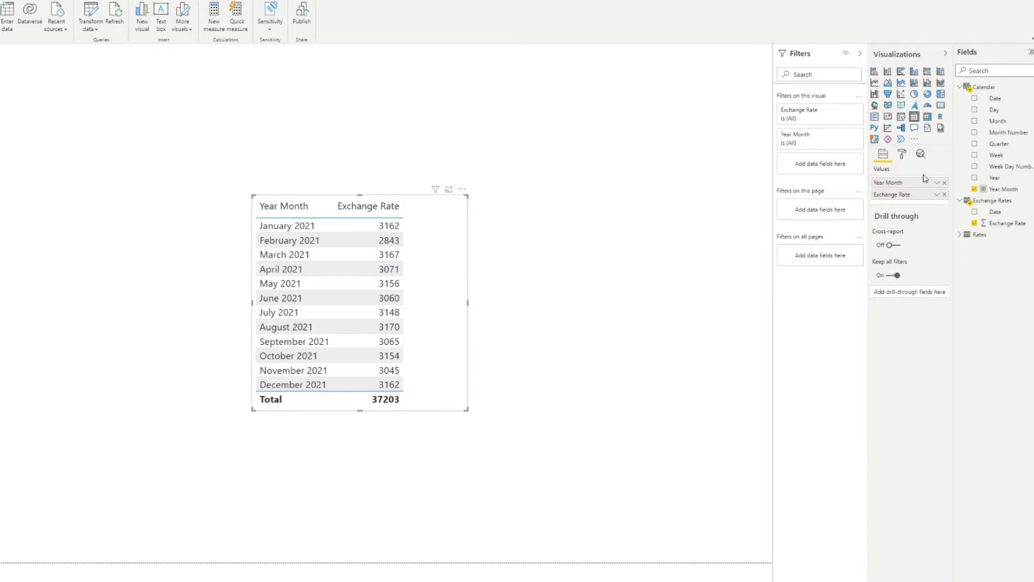
click(937, 195)
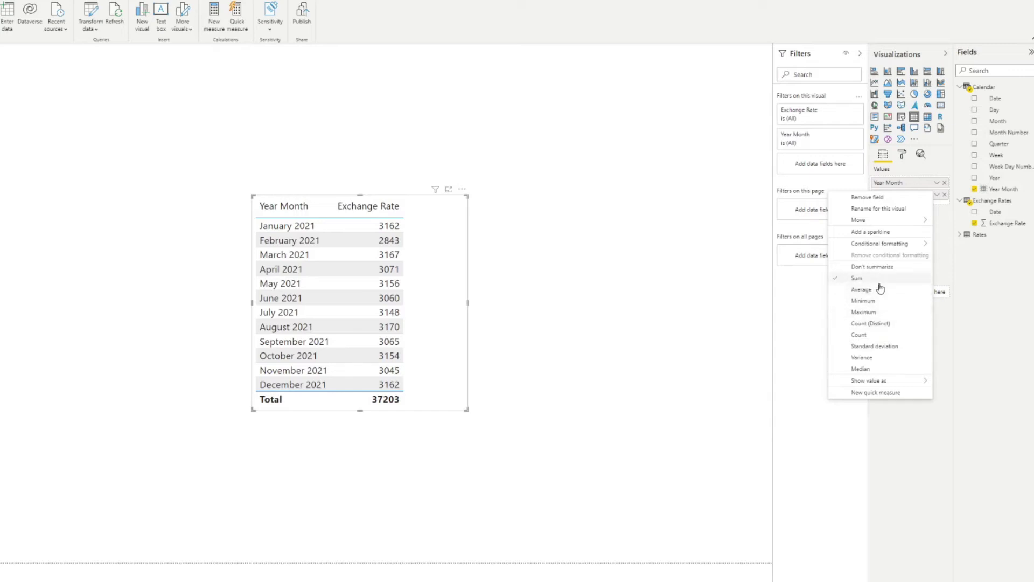
click(864, 312)
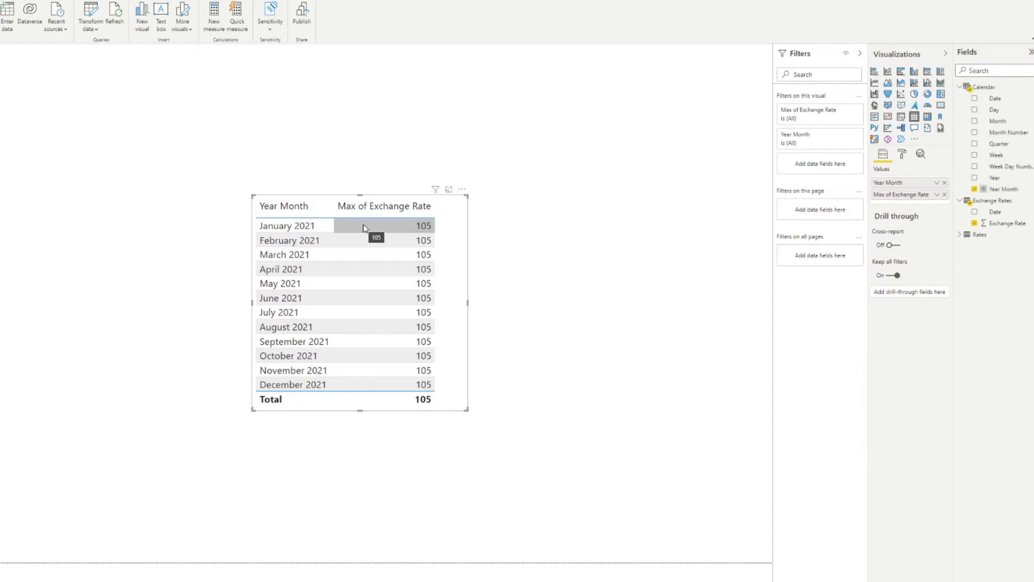
Step: Move the monthly table left and add a daily Date and Exchange Rate table beside it
drag(437, 240, 301, 241)
click(584, 232)
drag(995, 212, 618, 238)
scroll(606, 274, down, 5)
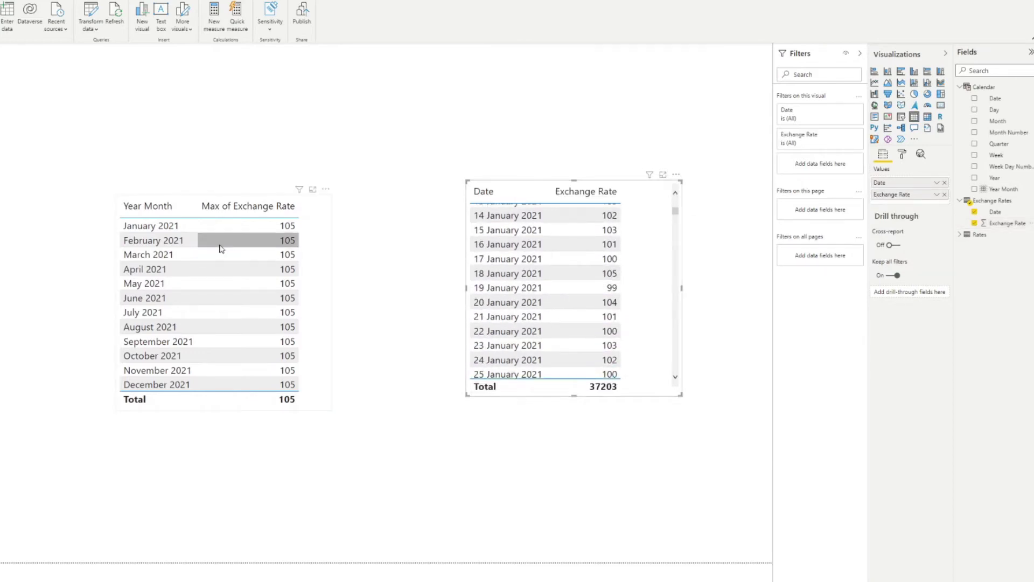
scroll(586, 307, down, 3)
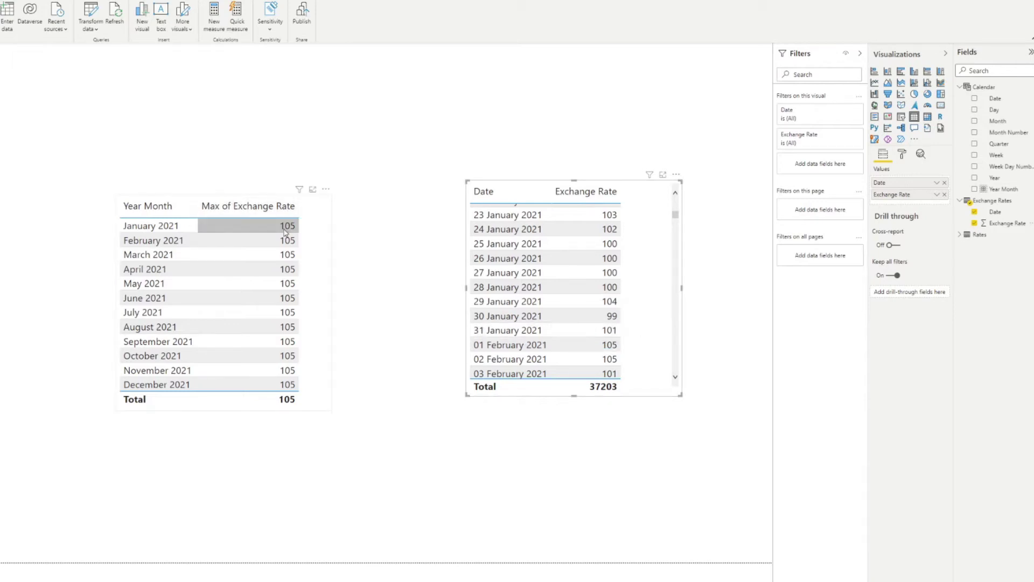
Step: Cross-filter the monthly table by 31 January 2021, then clear the filter
click(589, 334)
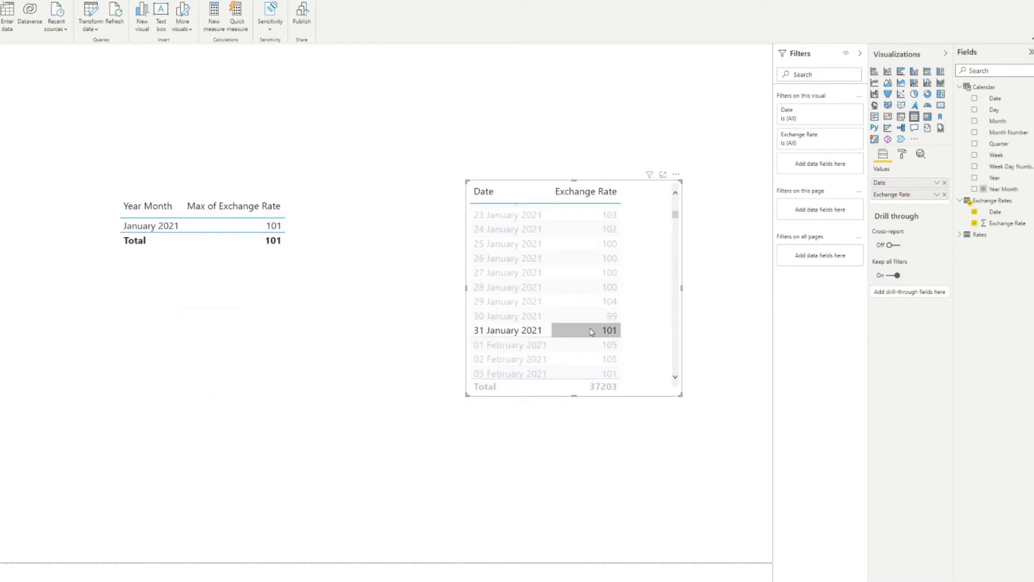
click(585, 330)
scroll(585, 329, down, 12)
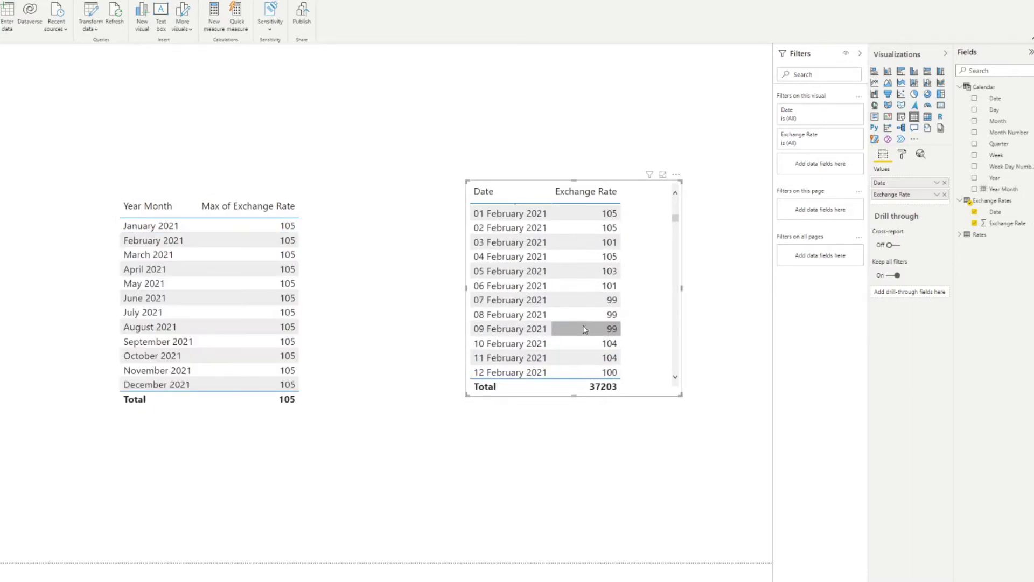
scroll(585, 330, up, 2)
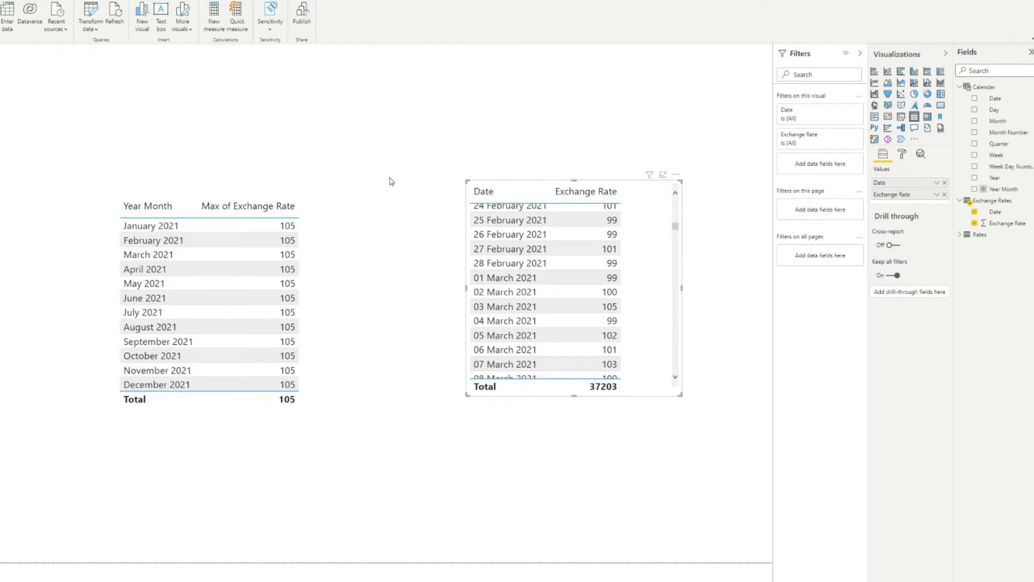
Step: Start the Closing Balance measure as CALCULATE(MAX('Exchange Rates'[Exchange Rate]))
click(324, 279)
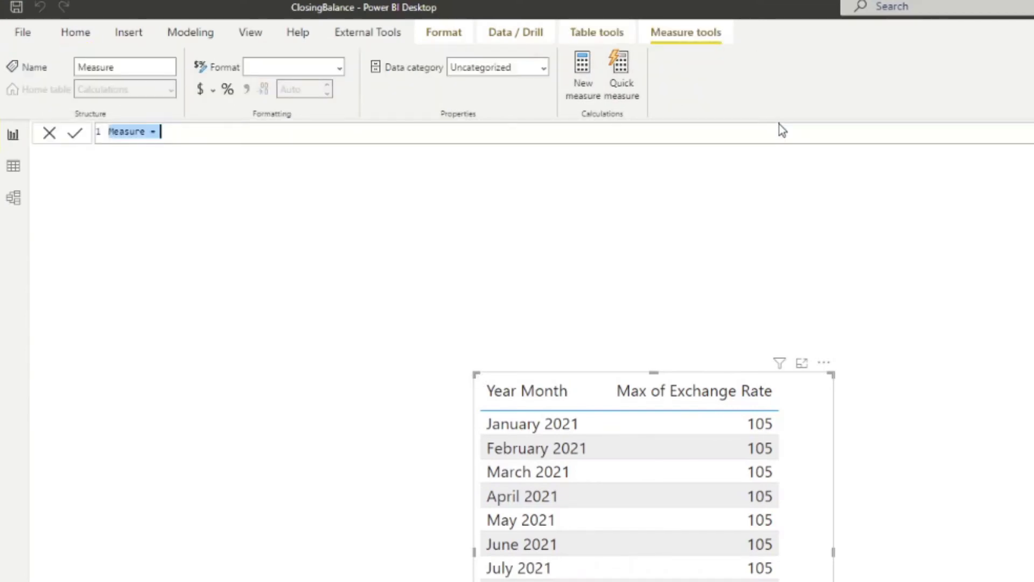
text(Closing Balanc)
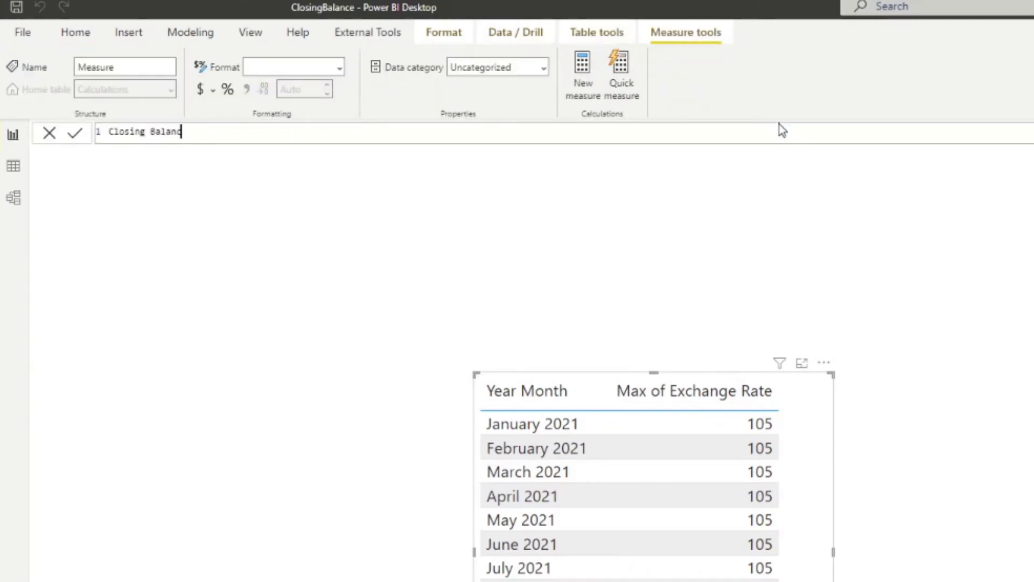
text(e =)
key(shift+Return)
text(calc)
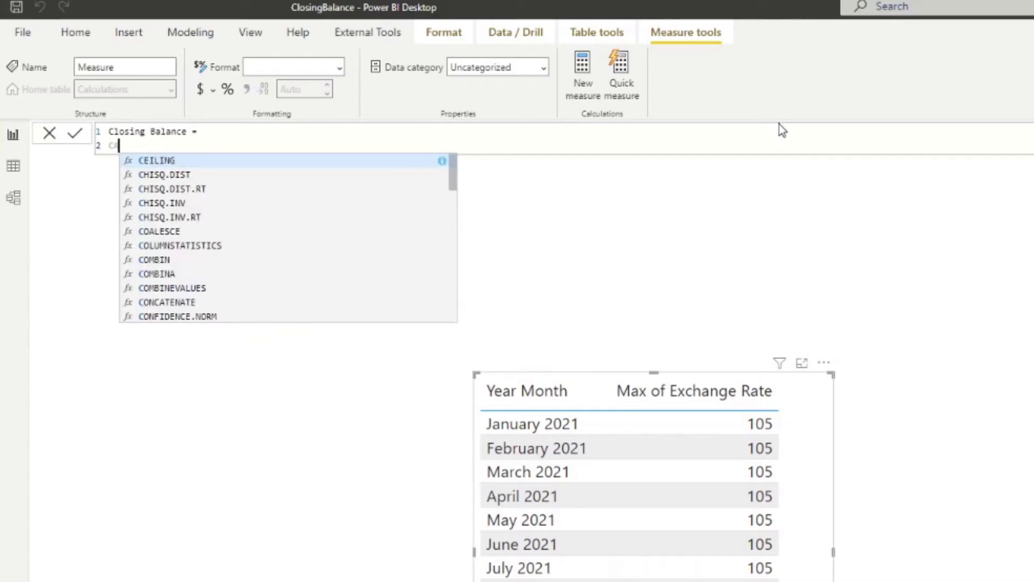
key(Tab)
key(shift+Return)
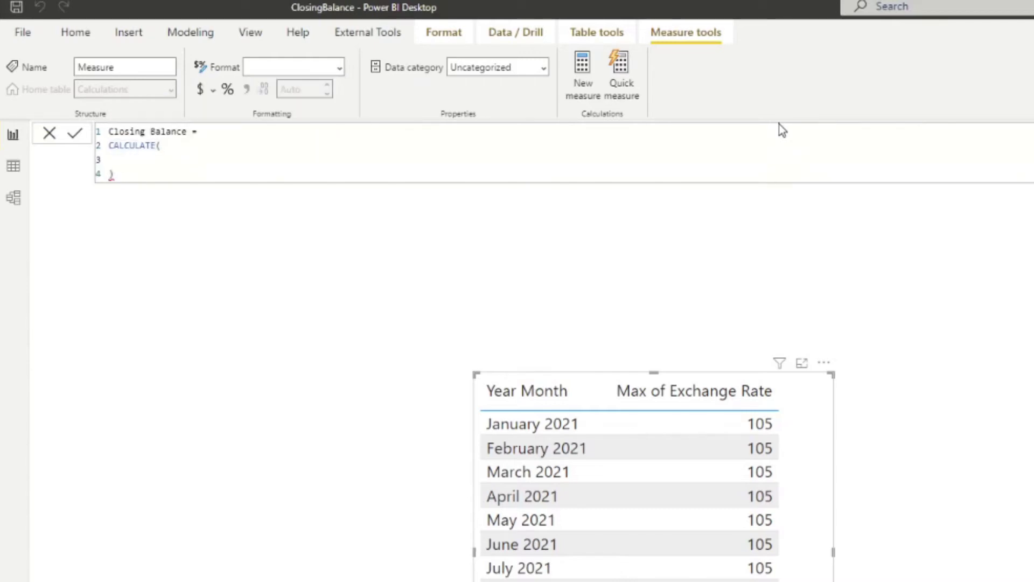
text(max)
key(Tab)
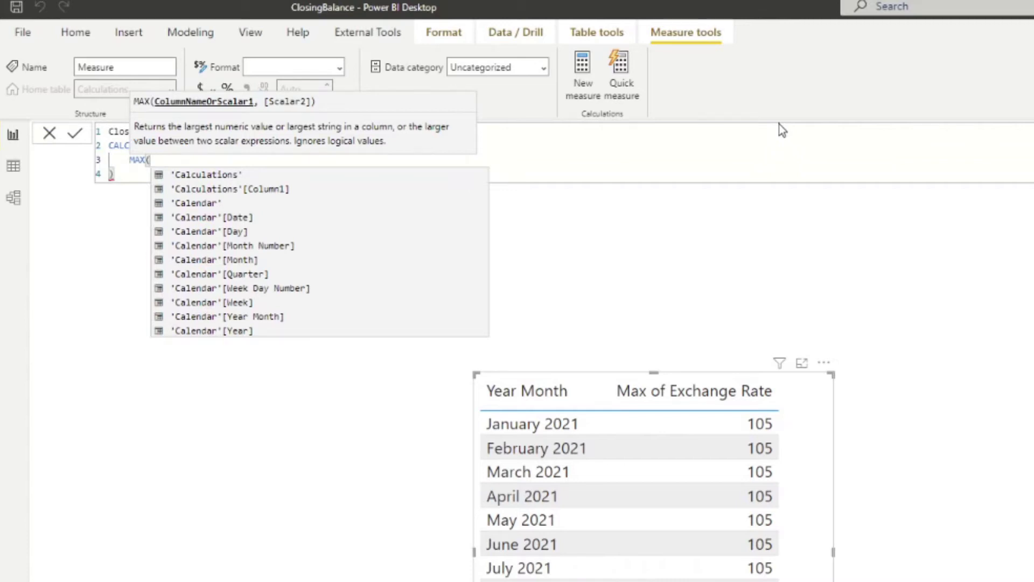
text(Exchange)
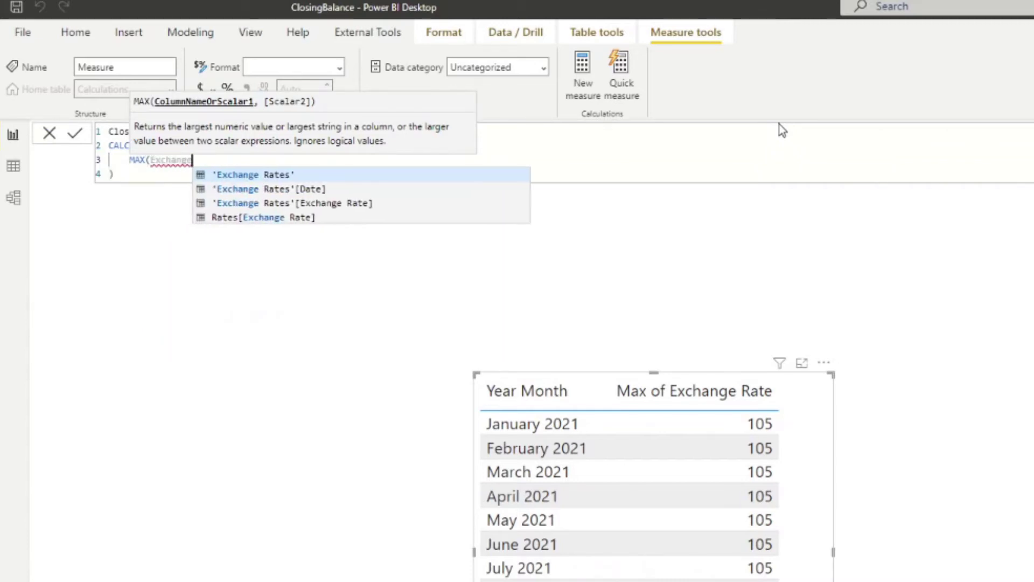
key(Down)
key(Down)
key(Up)
key(Down)
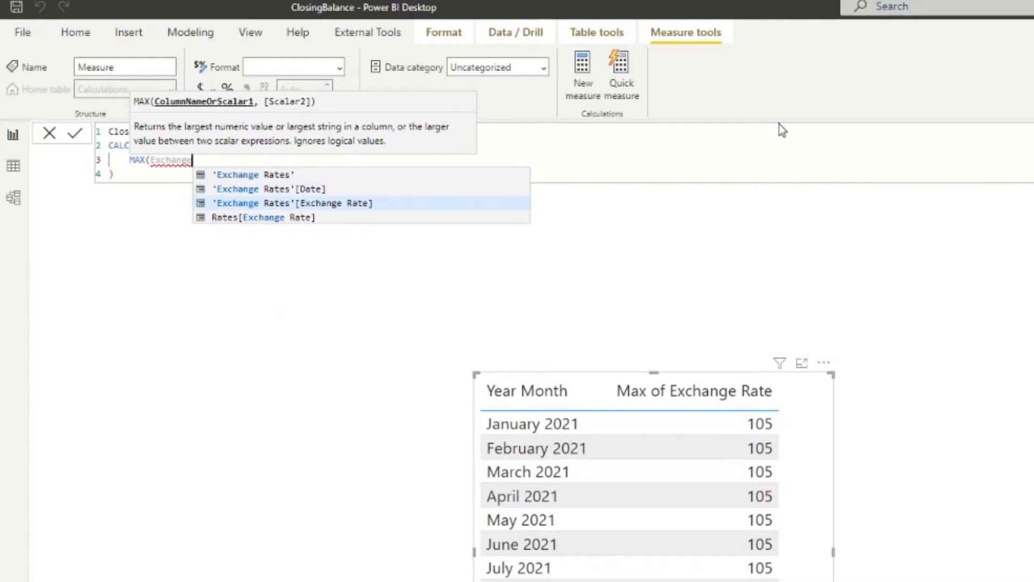
key(Tab)
text())
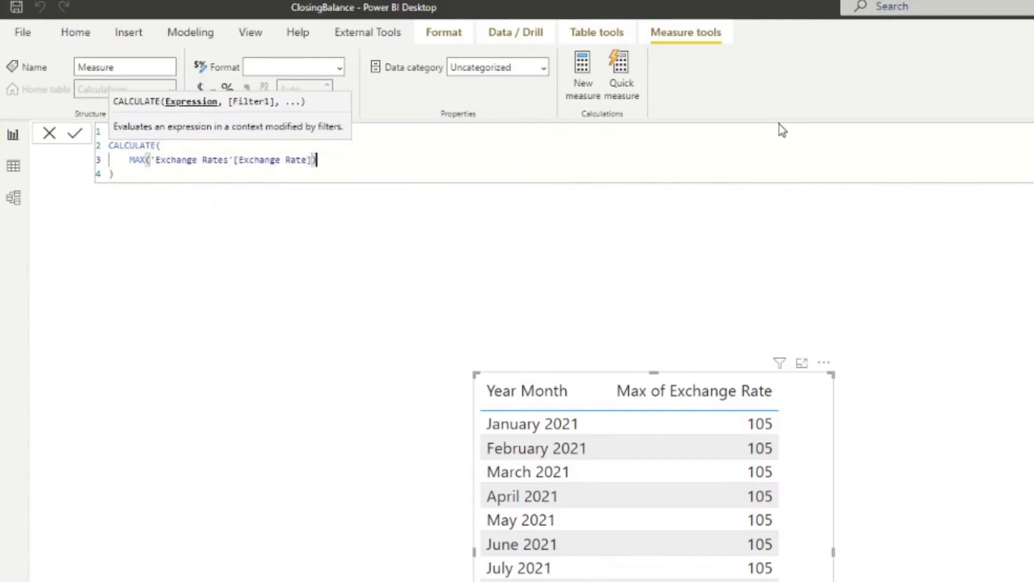
Step: Add LASTDATE('Calendar'[Date]) as the CALCULATE filter argument to finish the measure
key(Return)
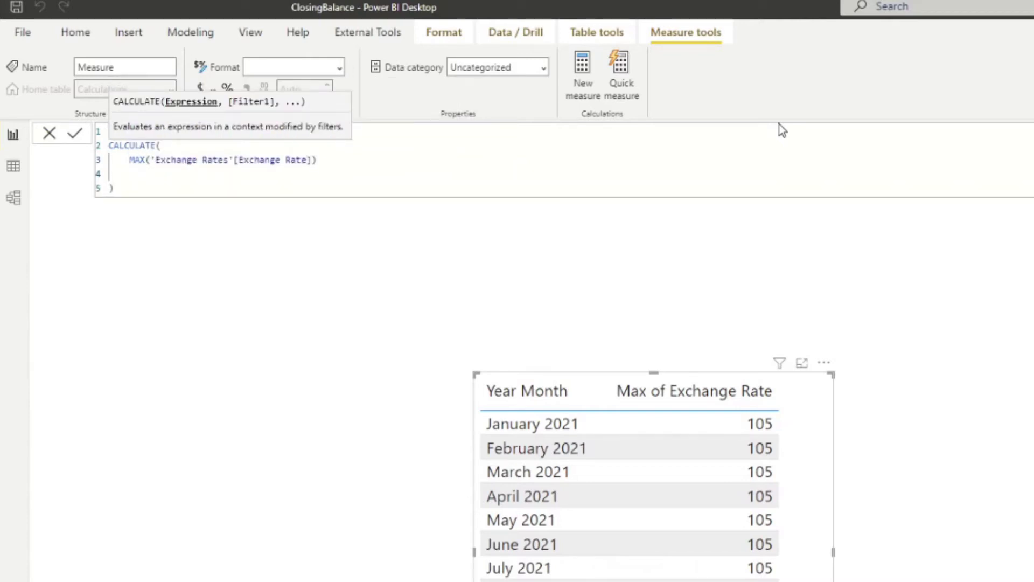
text(,)
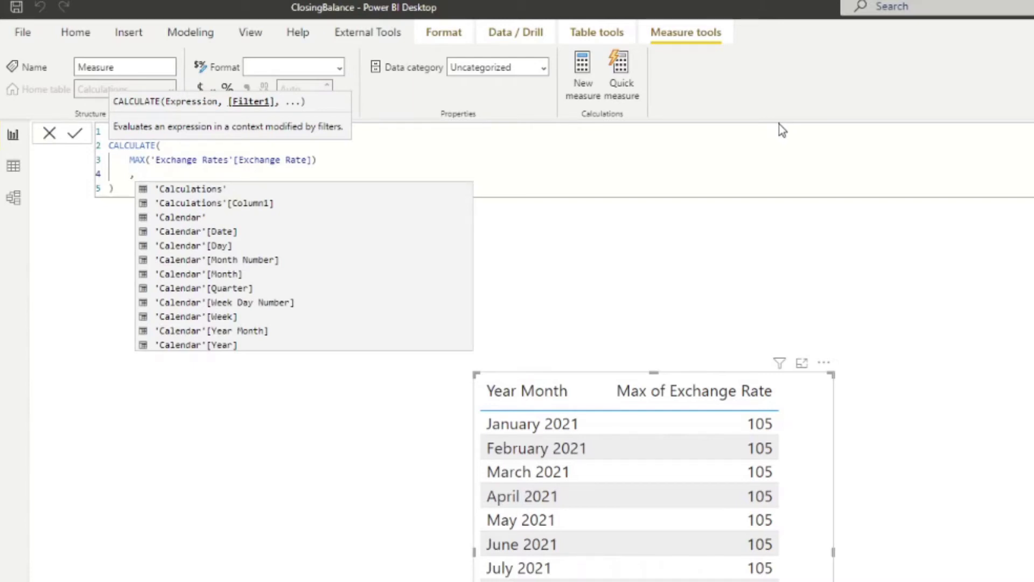
text( La)
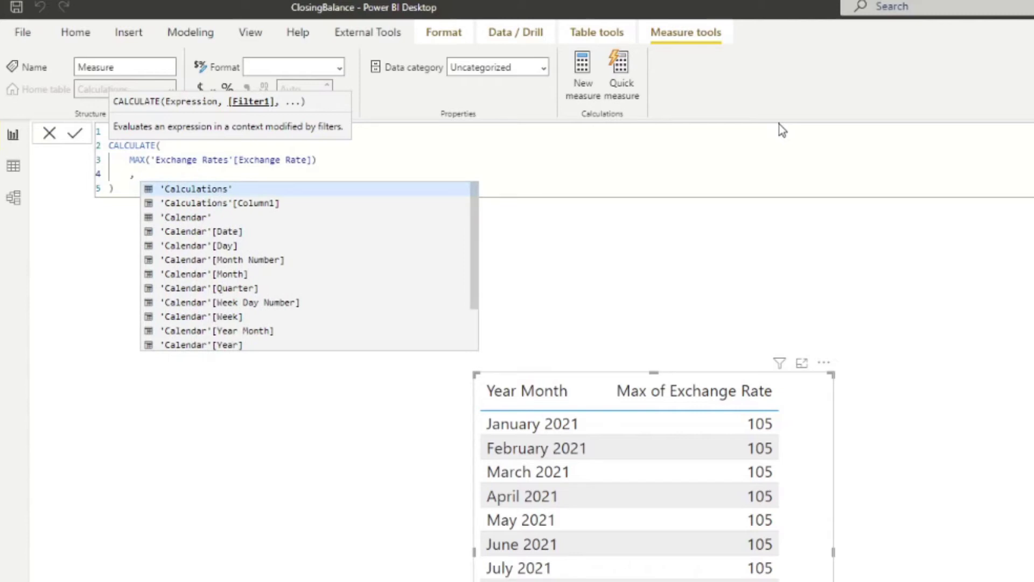
text(stD)
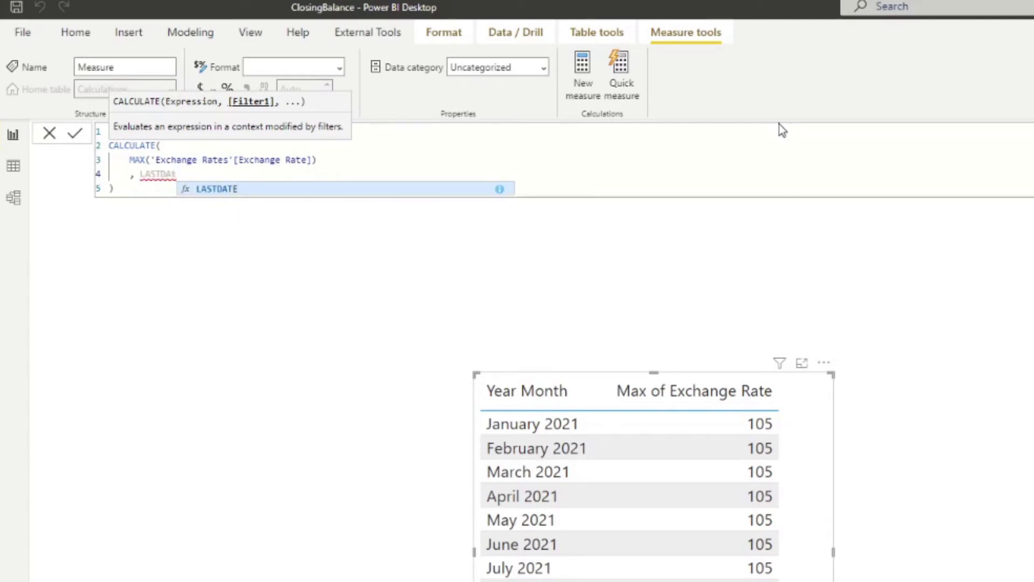
key(Tab)
text(Date)
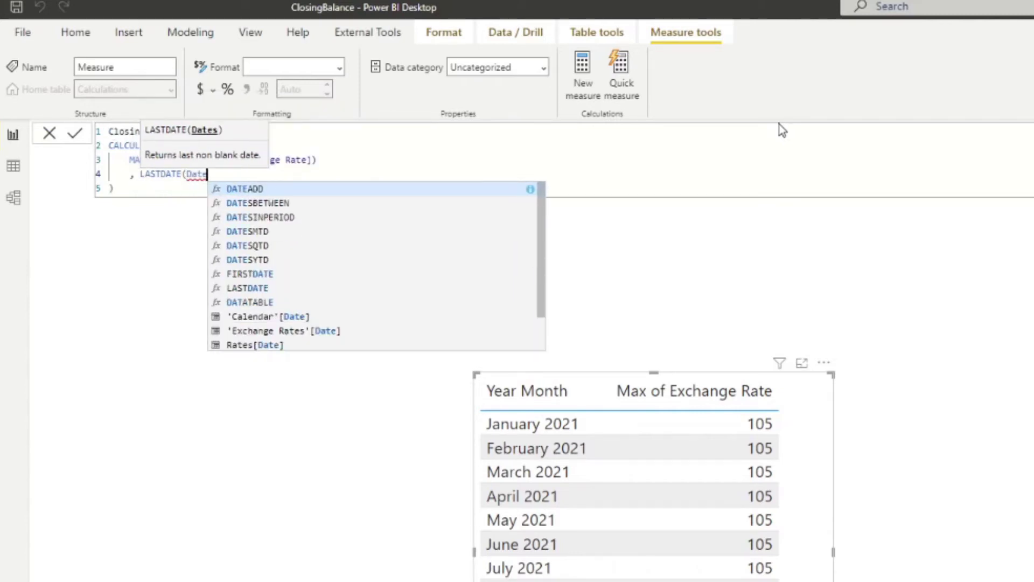
key(Down)
key(Down)
key(Down)
key(Down)
key(Down)
key(Down)
key(Down)
key(Down)
key(Tab)
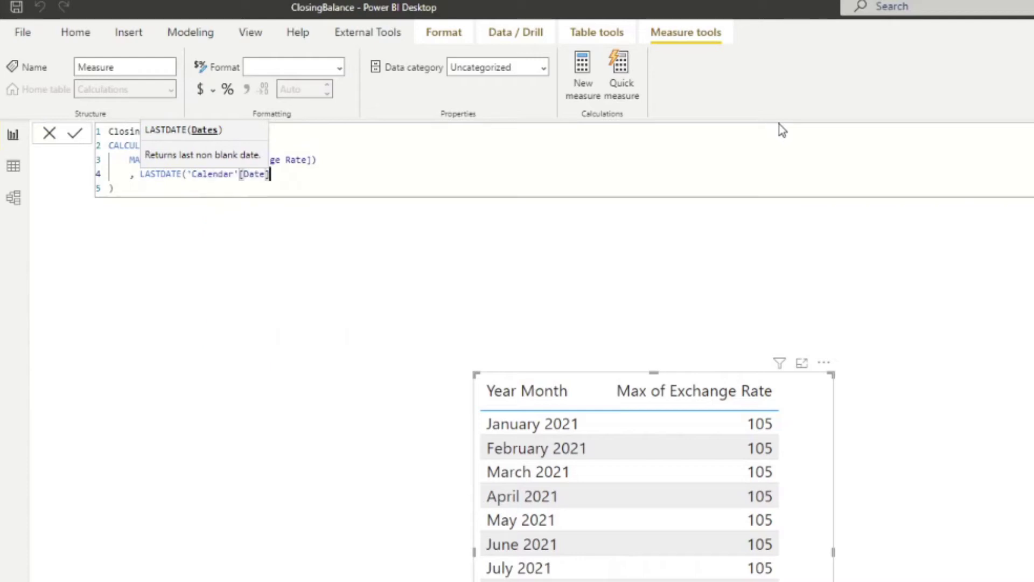
text())
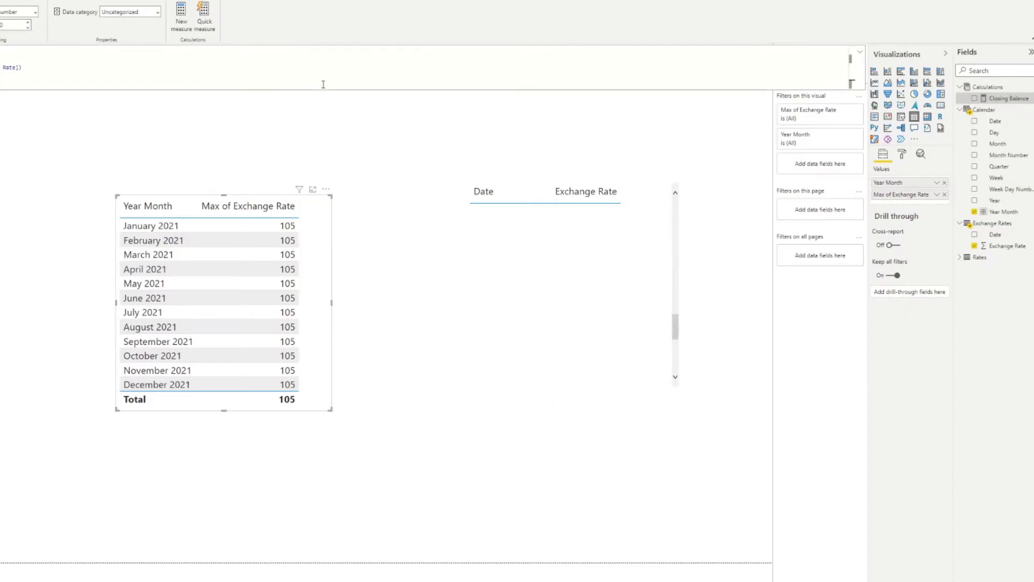
Step: Add Closing Balance to the Year Month table, showing 101 for January and 104 for December 2021
drag(331, 303, 390, 303)
drag(991, 98, 354, 309)
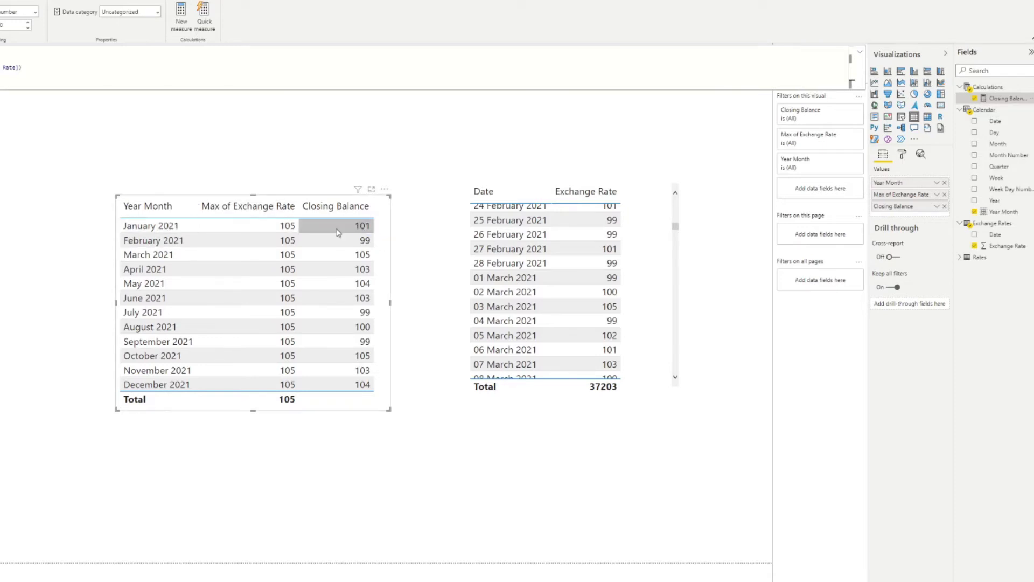
scroll(587, 285, up, 6)
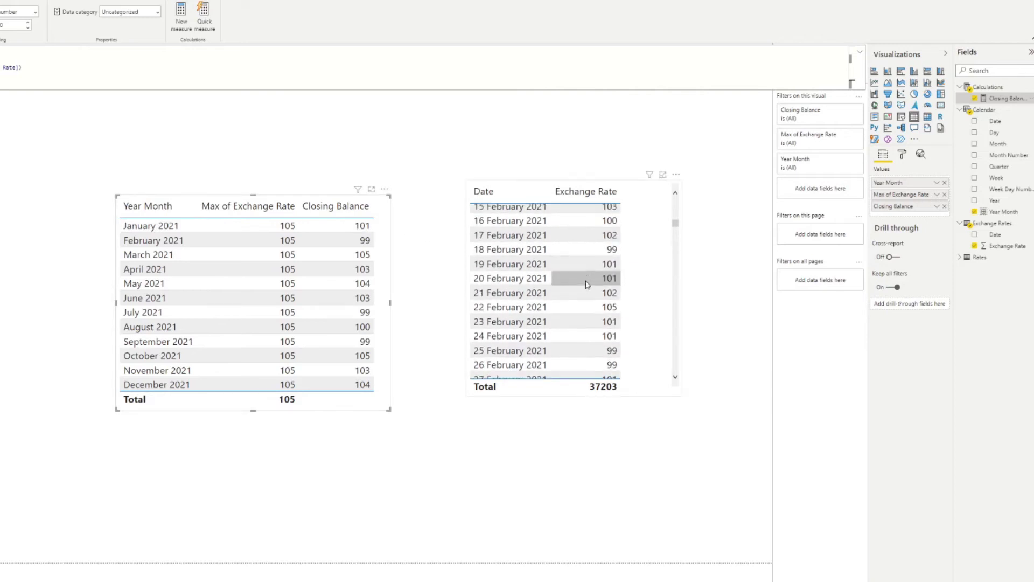
scroll(588, 284, up, 3)
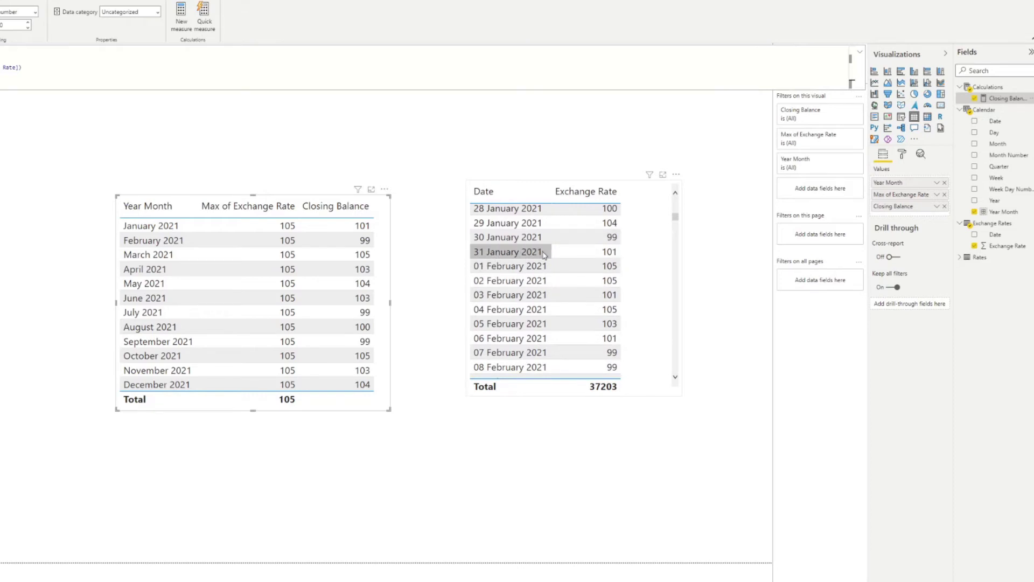
scroll(571, 253, down, 10)
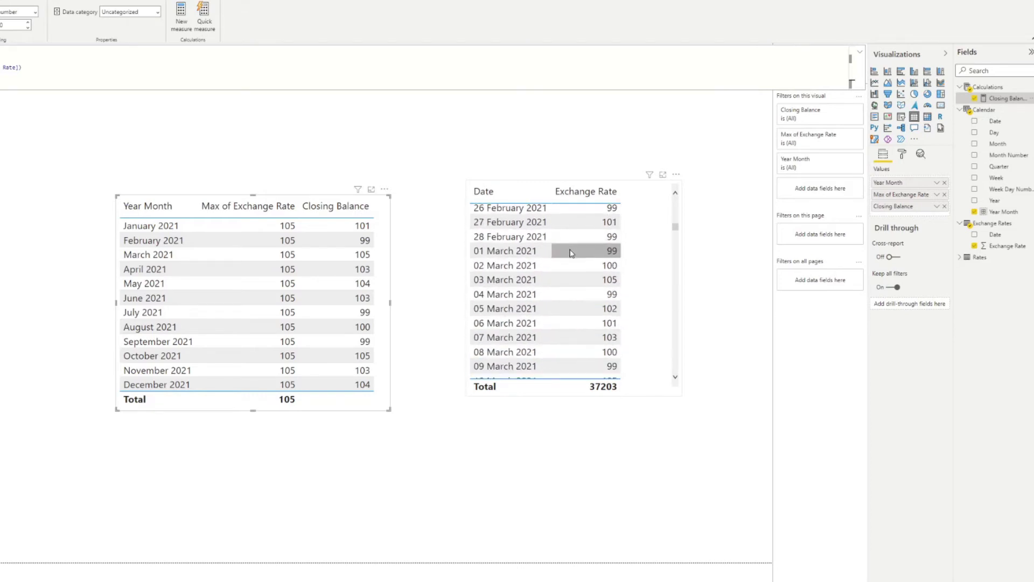
scroll(571, 253, up, 1)
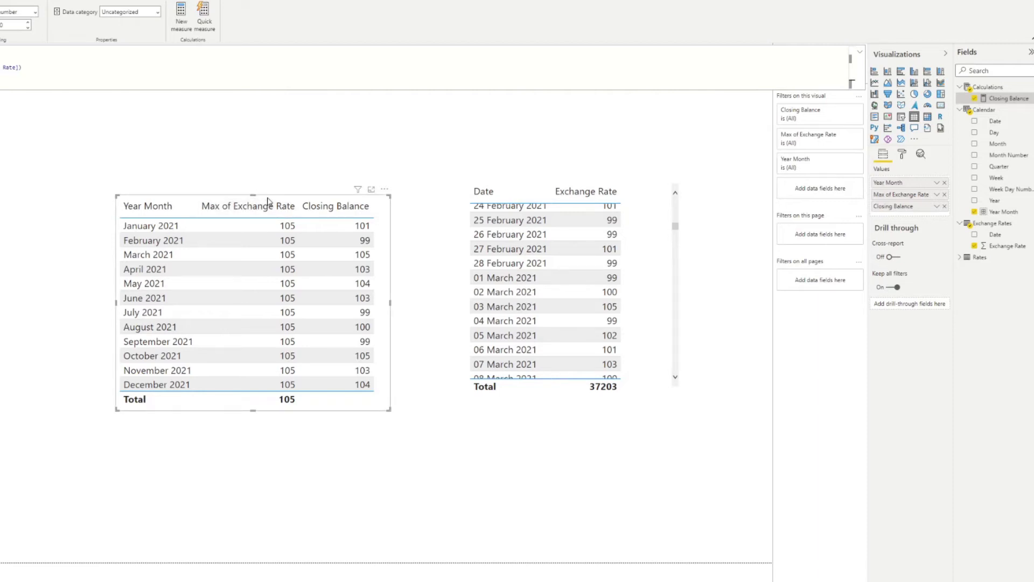
drag(268, 201, 256, 169)
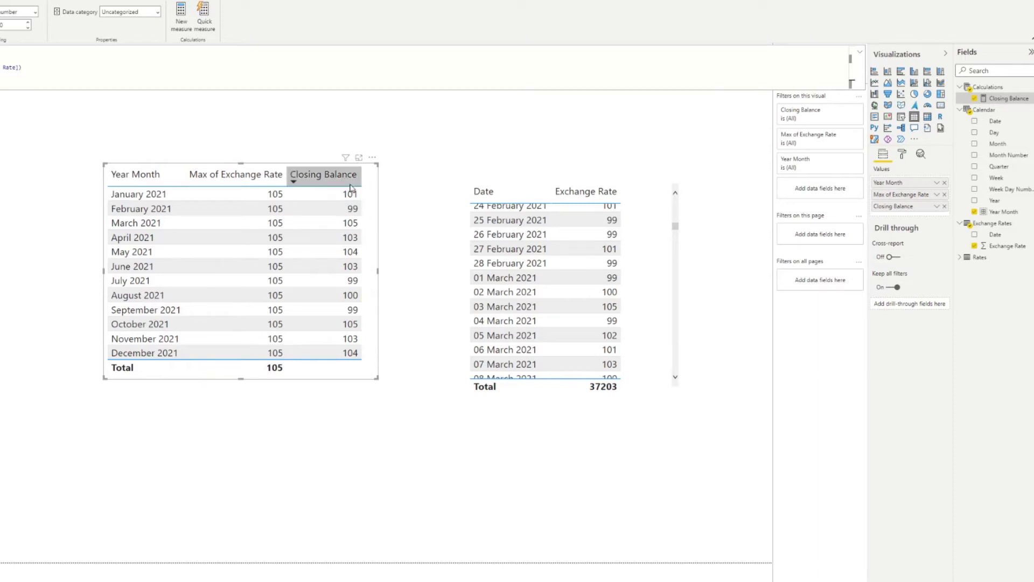
Step: Add Closing Balance to the daily Date table and widen it so the column shows
scroll(641, 297, up, 3)
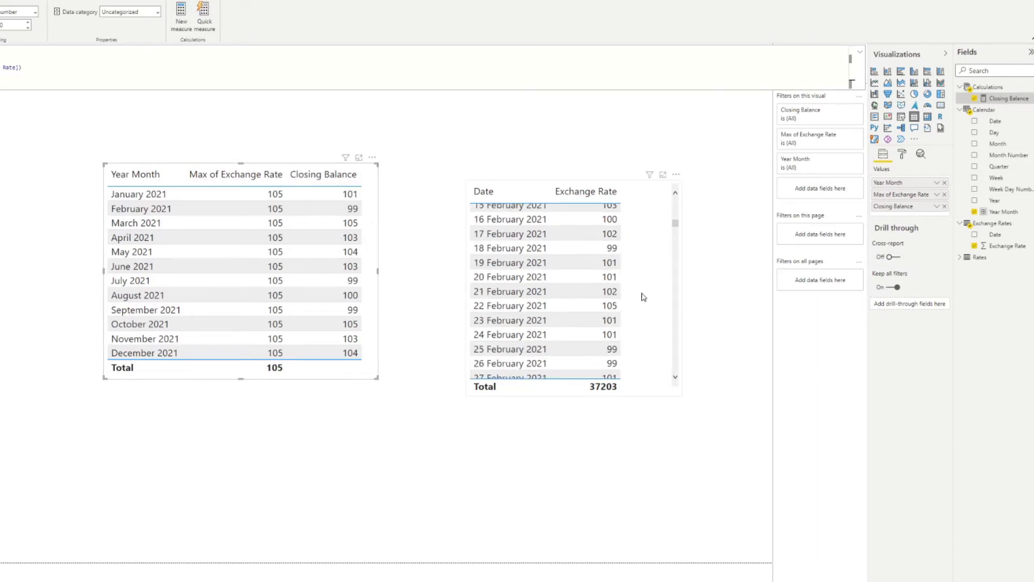
scroll(641, 297, up, 15)
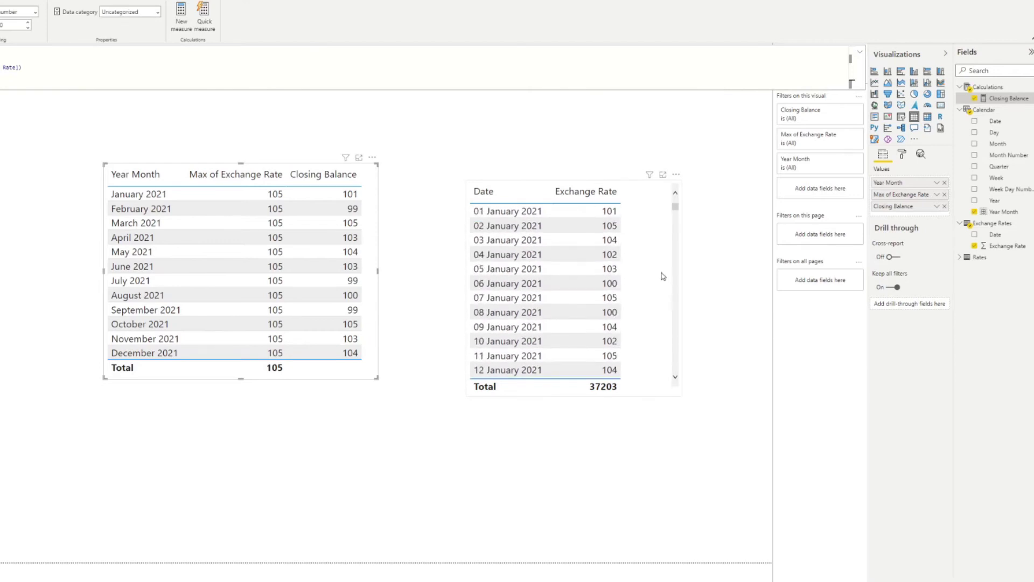
drag(998, 98, 664, 257)
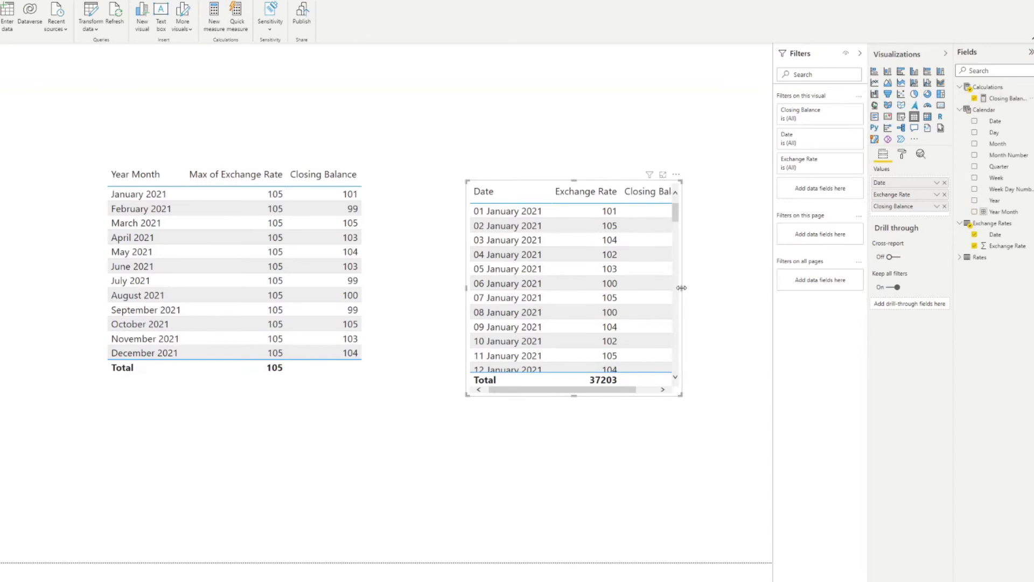
drag(681, 288, 736, 286)
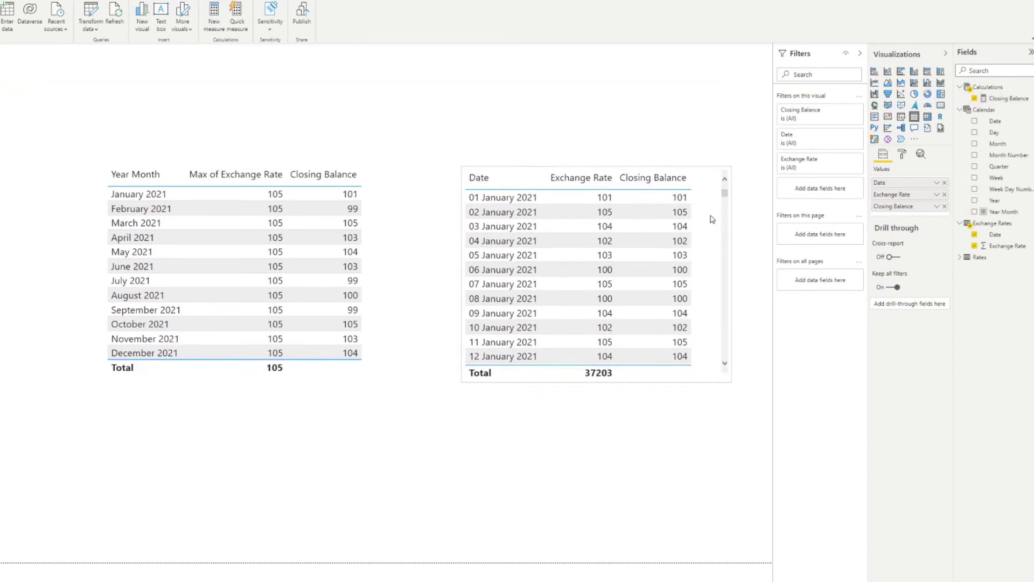
drag(712, 219, 709, 215)
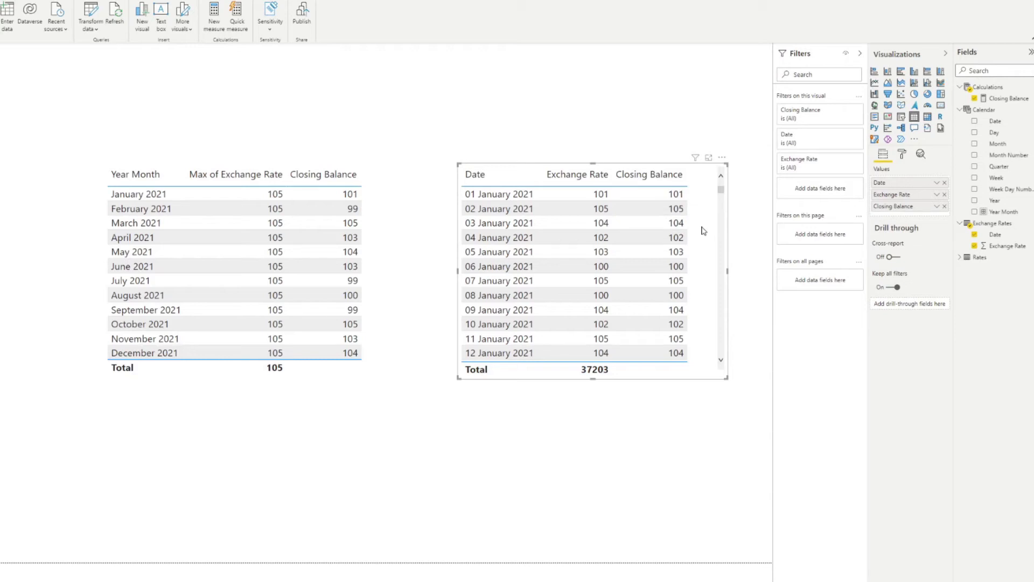
Step: Create a new Calculations measure named Closing Balance Month using CLOSINGBALANCEMONTH
right_click(989, 87)
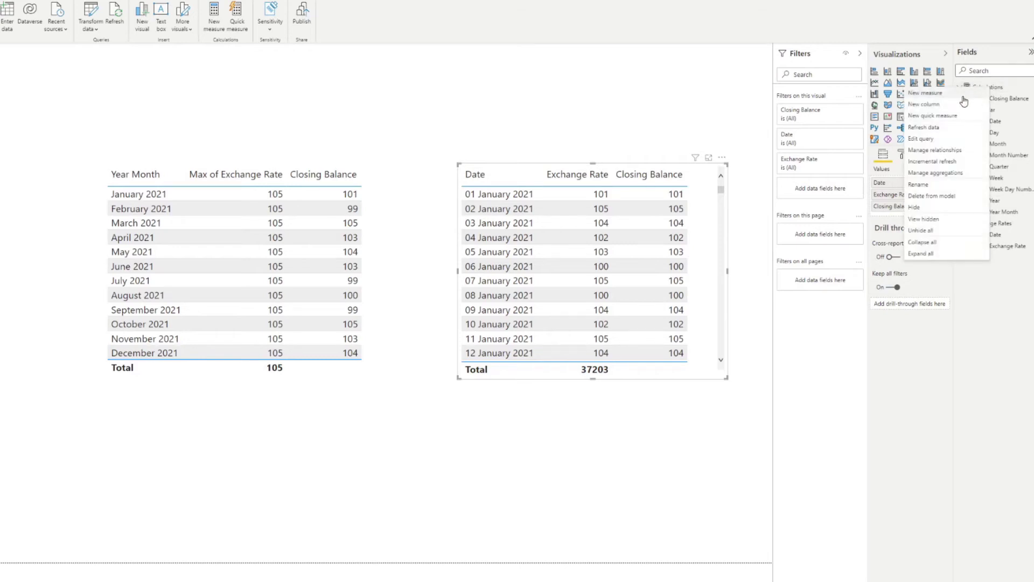
click(920, 93)
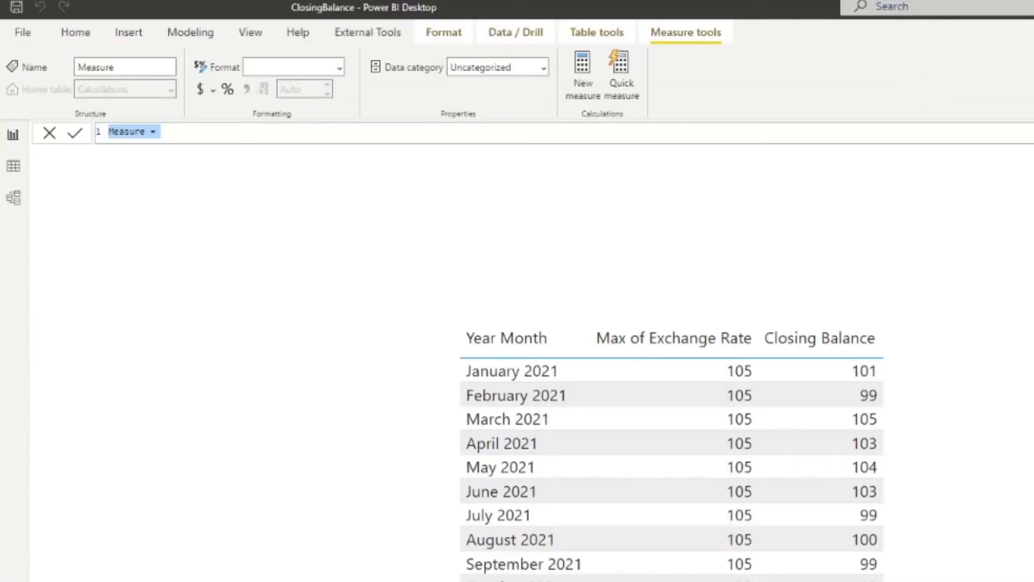
text(Closing)
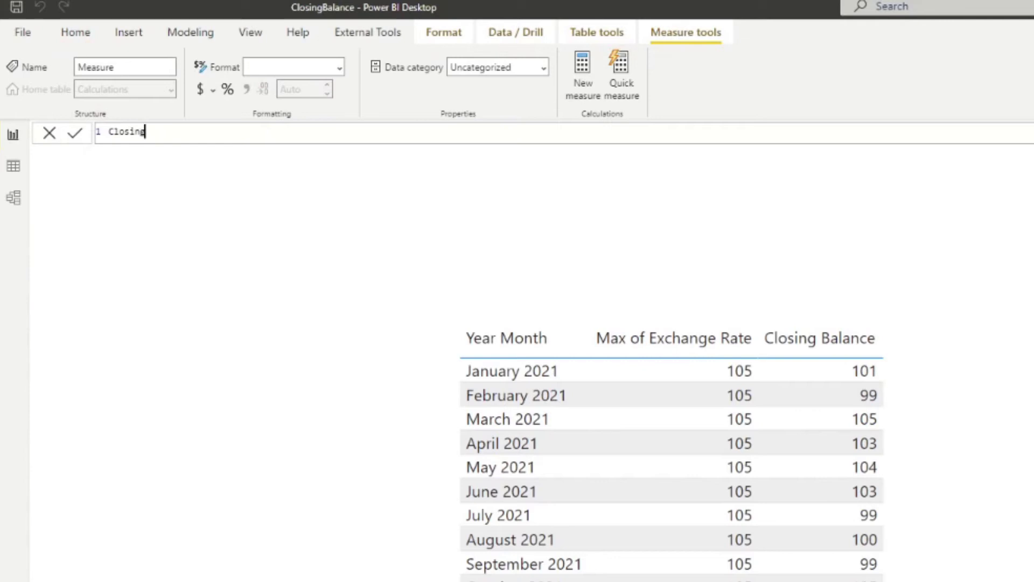
text( Blance)
key(BackSpace)
key(BackSpace)
key(BackSpace)
key(BackSpace)
text(alance Month = CLOSING)
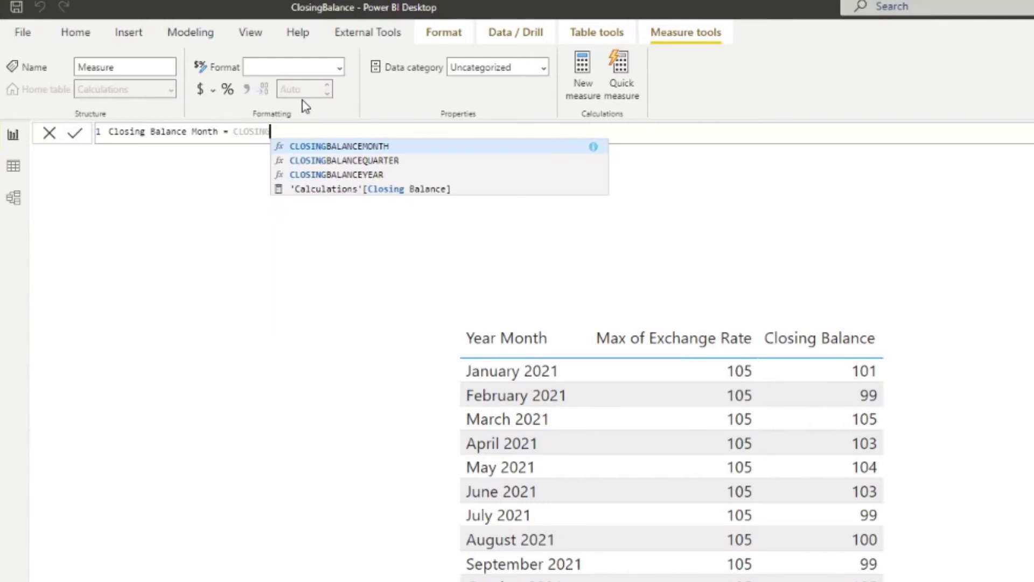
key(Tab)
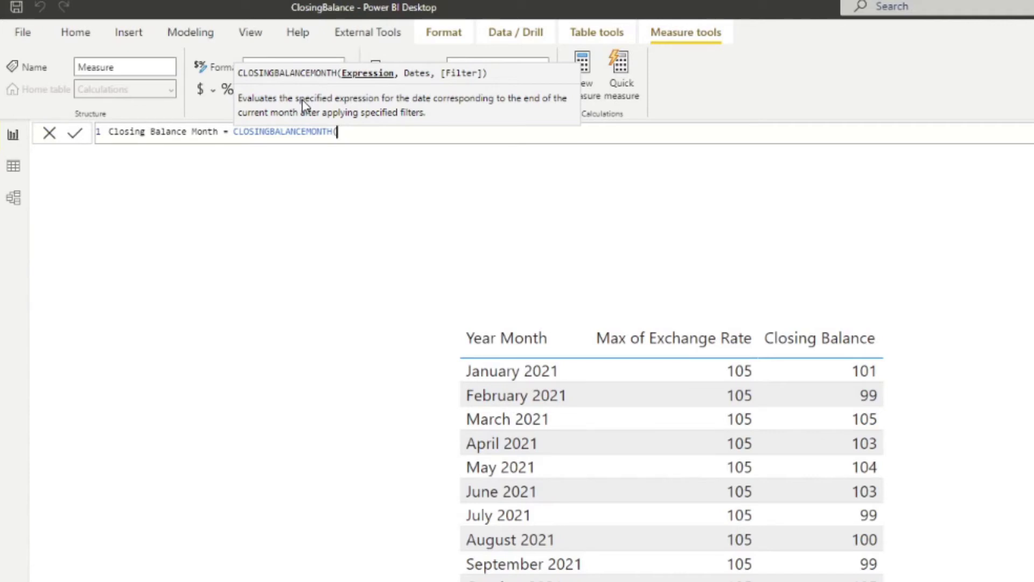
Step: Pass MAX('Exchange Rates'[Exchange Rate]) and 'Calendar'[Date] as its arguments and commit the measure
text(MAX()
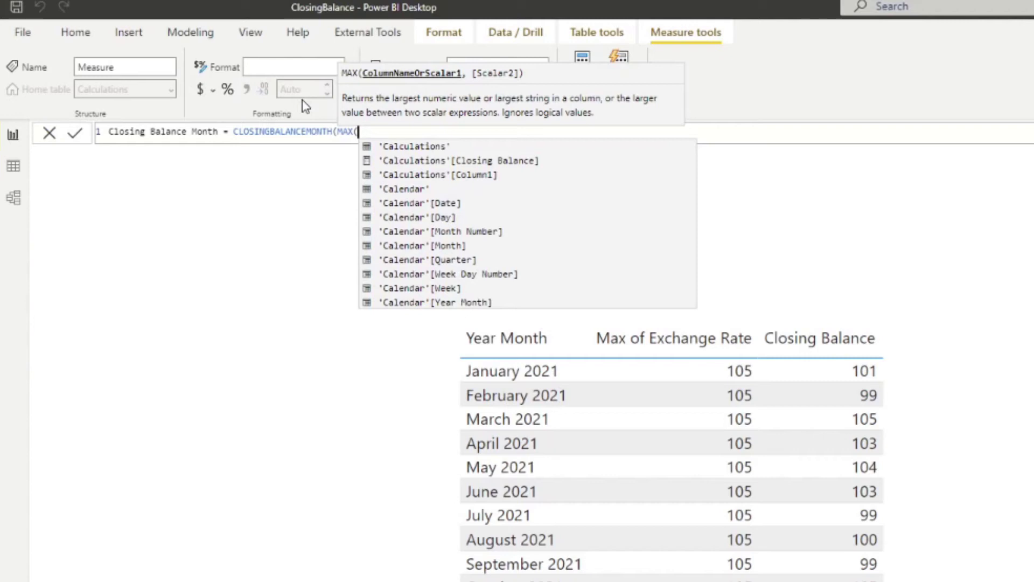
key(BackSpace)
key(BackSpace)
key(BackSpace)
key(BackSpace)
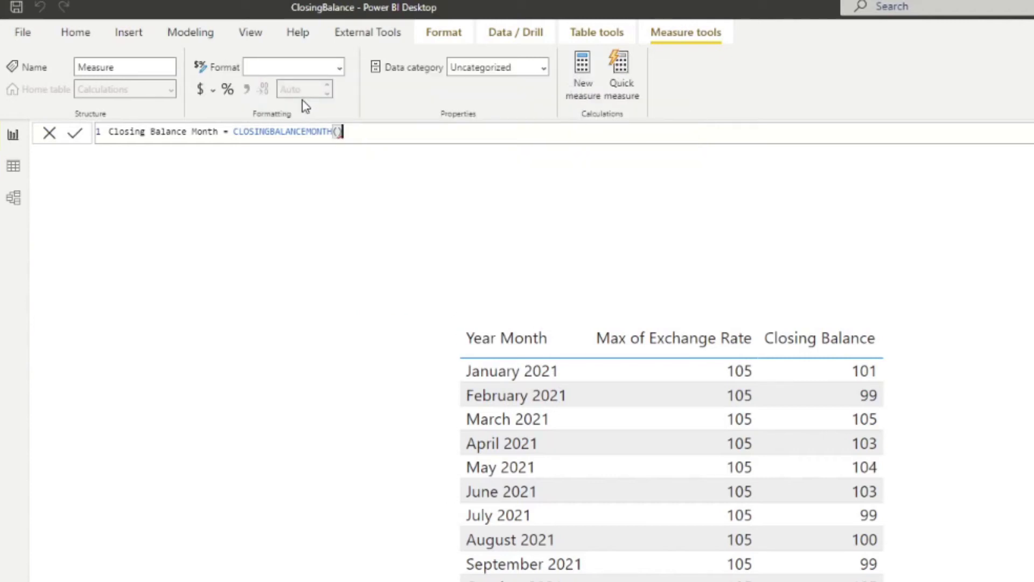
key(BackSpace)
text(MAX()
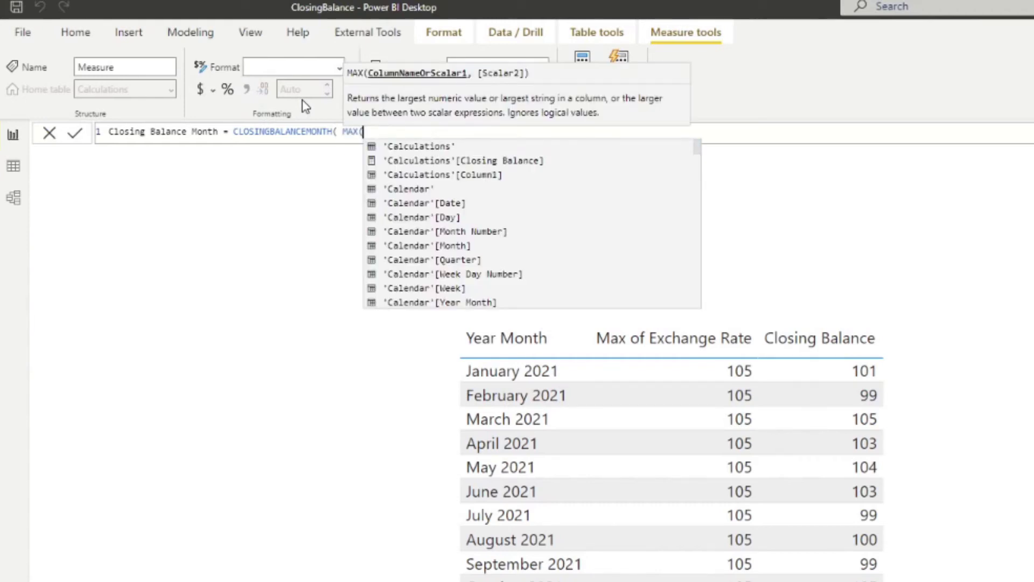
text(Exchange)
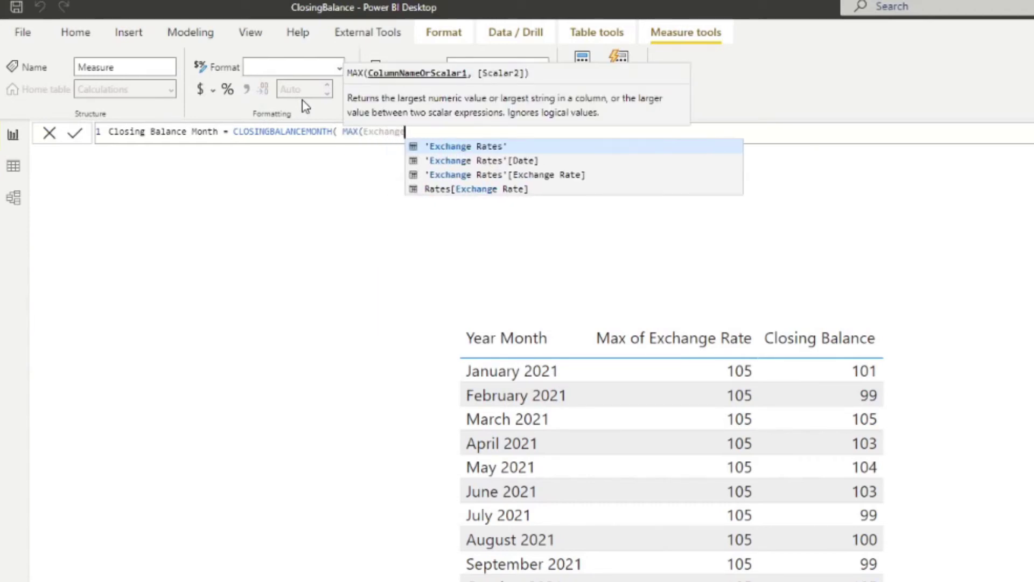
key(Down)
key(Down)
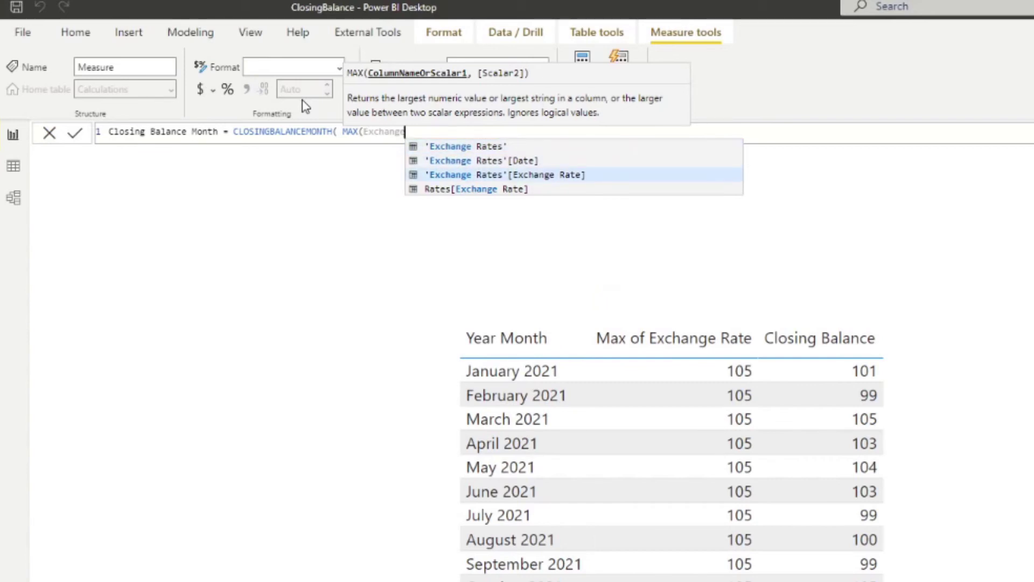
key(Tab)
text(), )
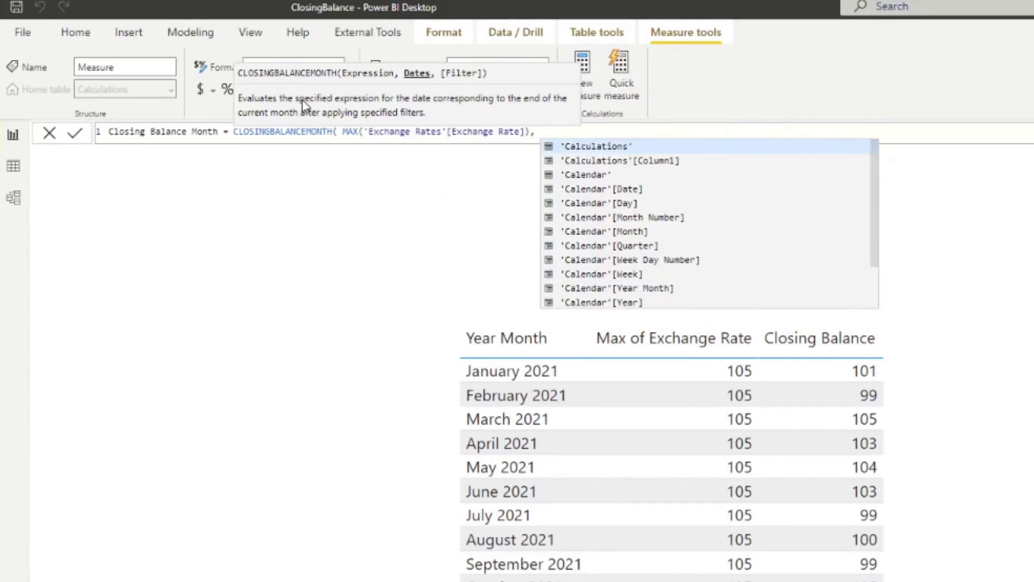
text(Da)
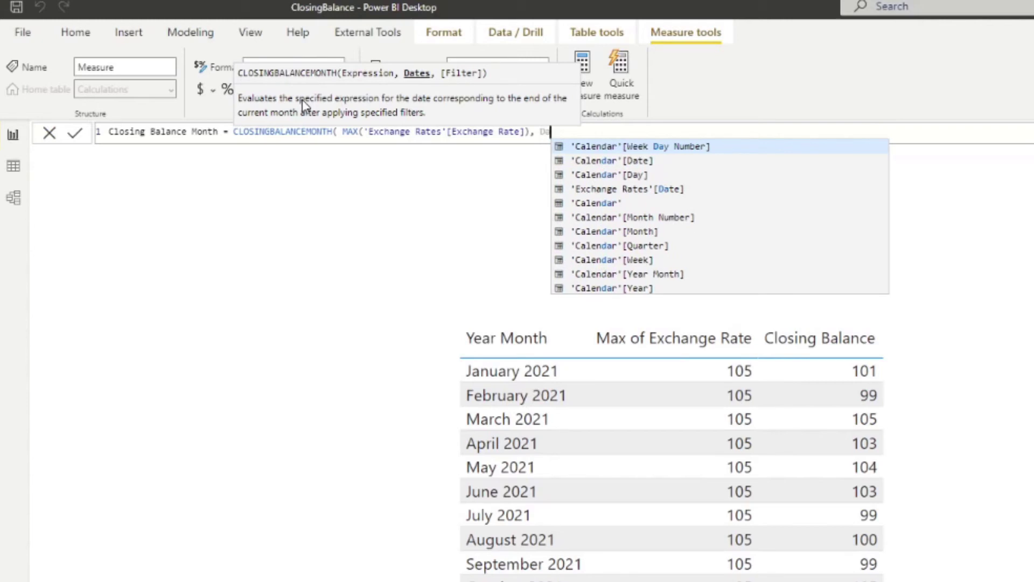
text(te)
key(Tab)
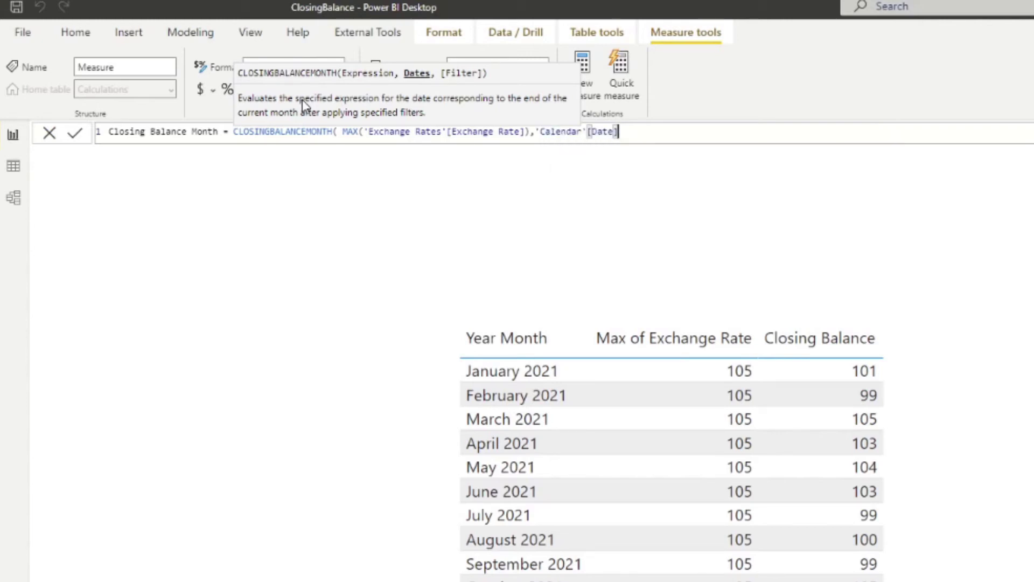
text())
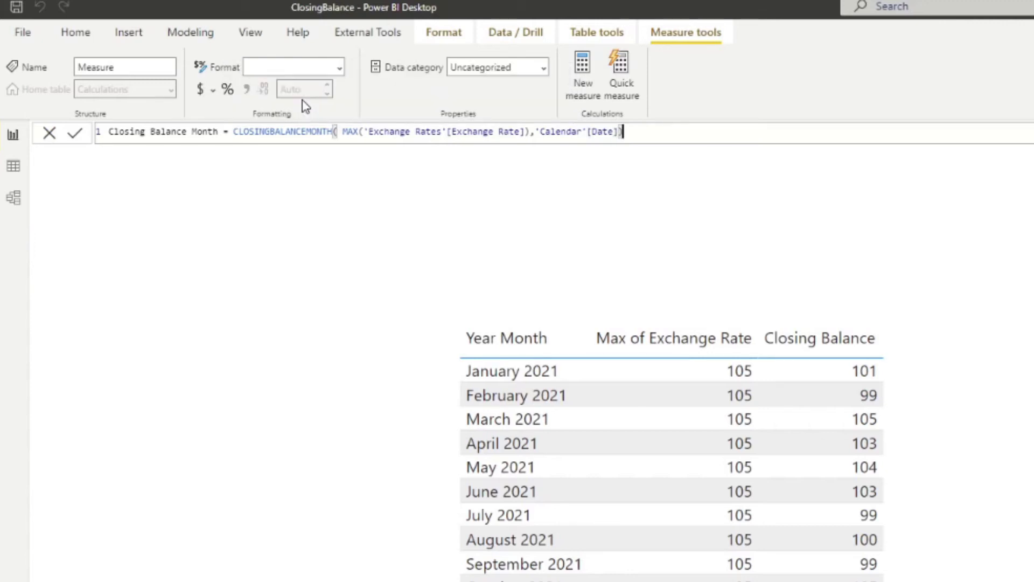
key(Return)
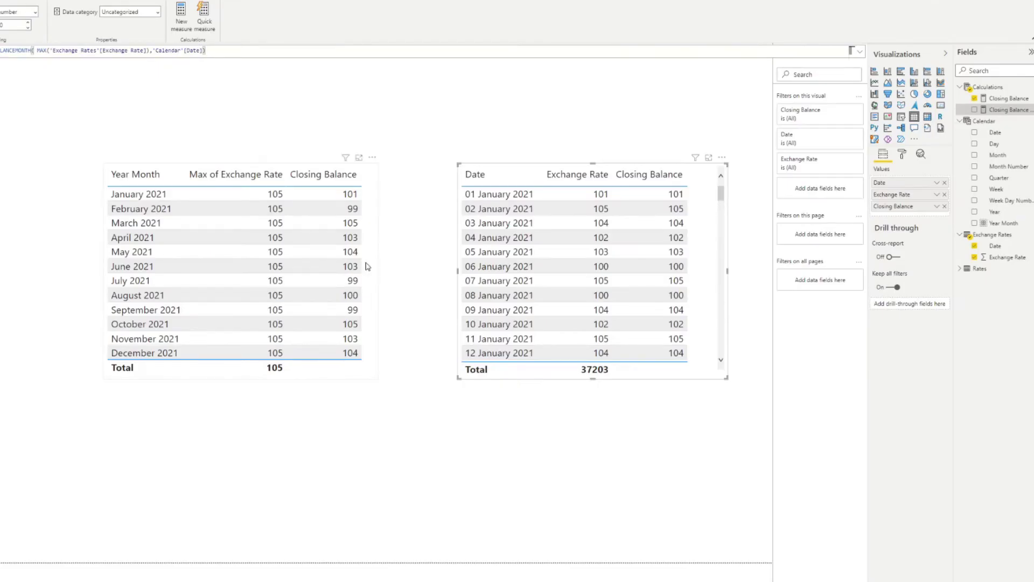
Step: Add Closing Balance Month to the widened monthly table, then rearrange and widen both table visuals
click(365, 266)
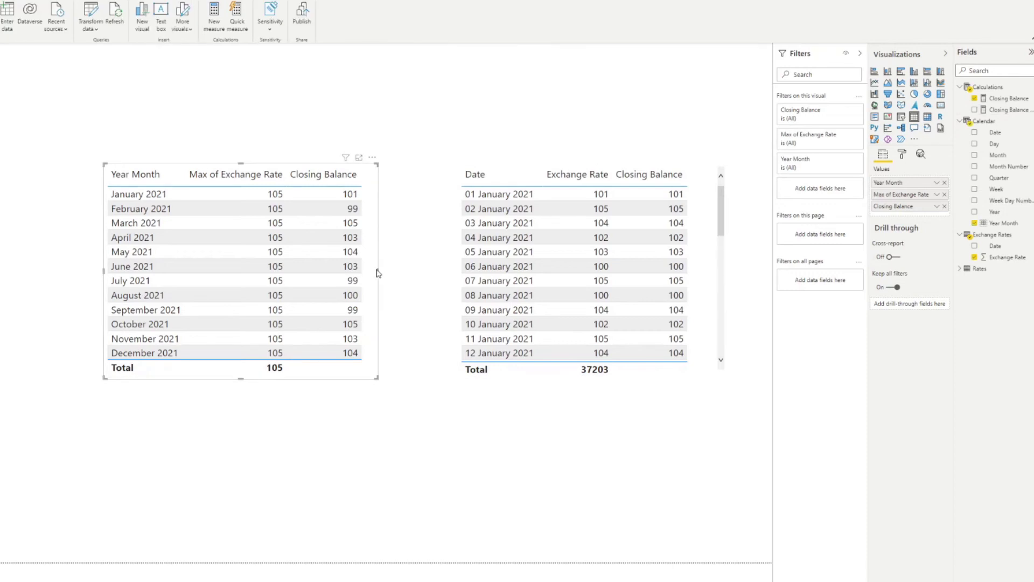
drag(378, 270, 437, 275)
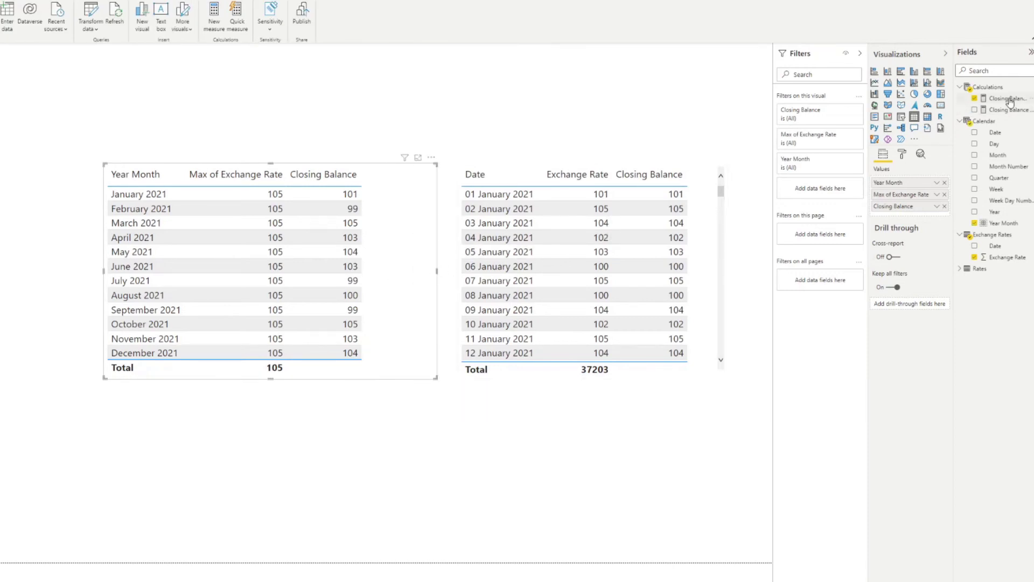
drag(1007, 109, 401, 248)
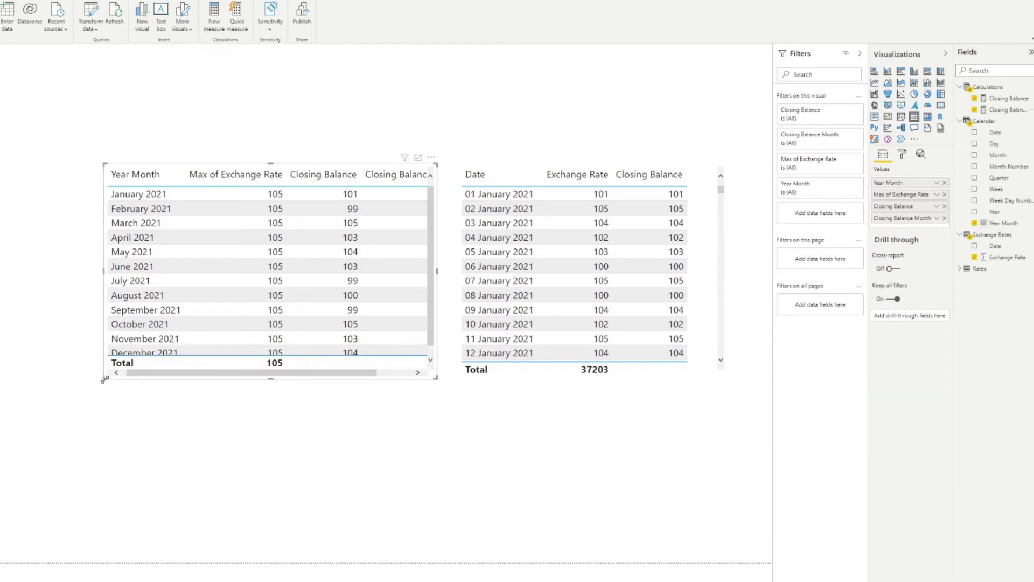
drag(105, 380, 62, 383)
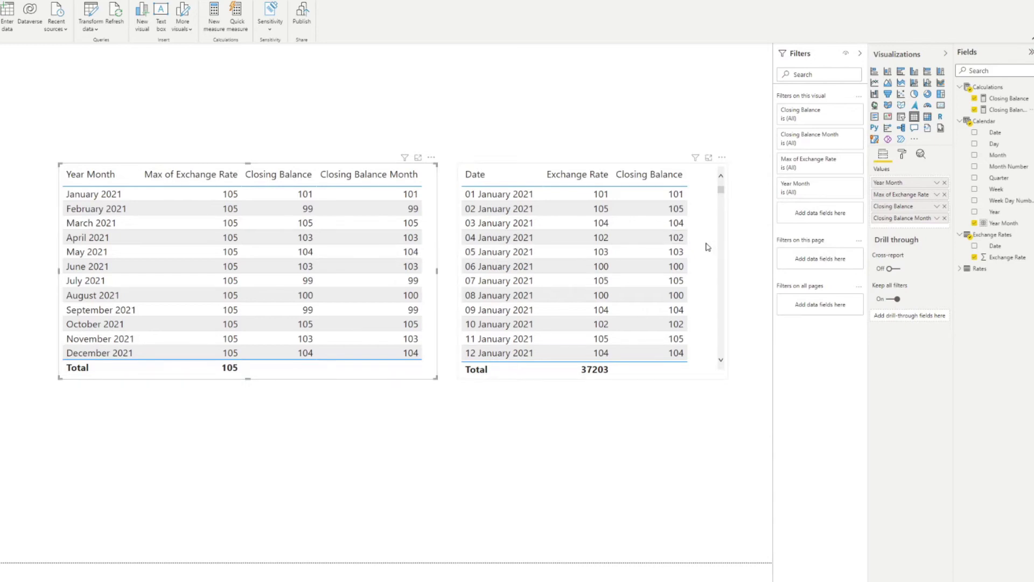
click(708, 247)
drag(422, 378, 357, 410)
drag(708, 271, 749, 273)
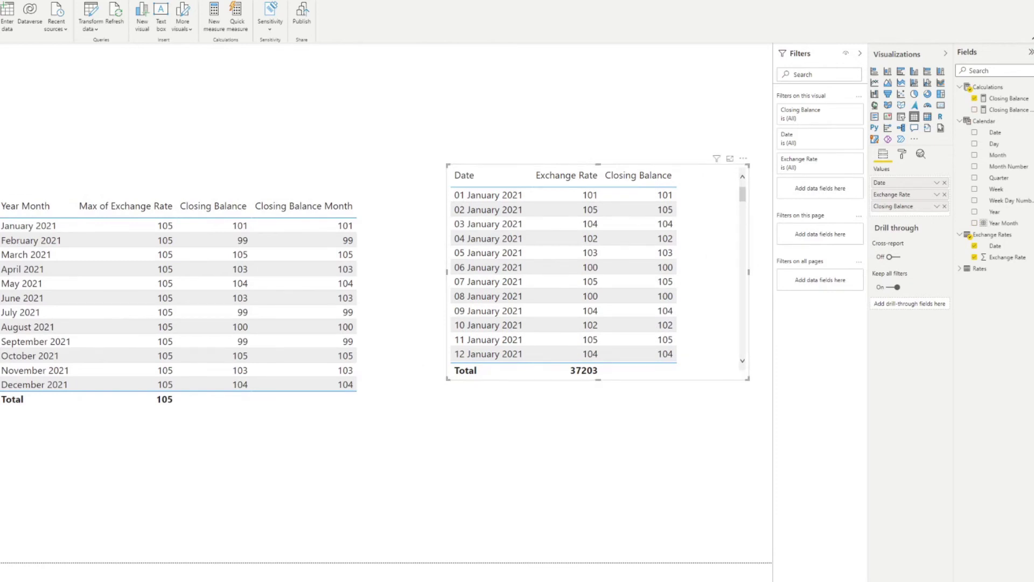
Step: Add Closing Balance Month to the daily Date table, enlarge it, and scroll through its rows
drag(998, 111, 700, 271)
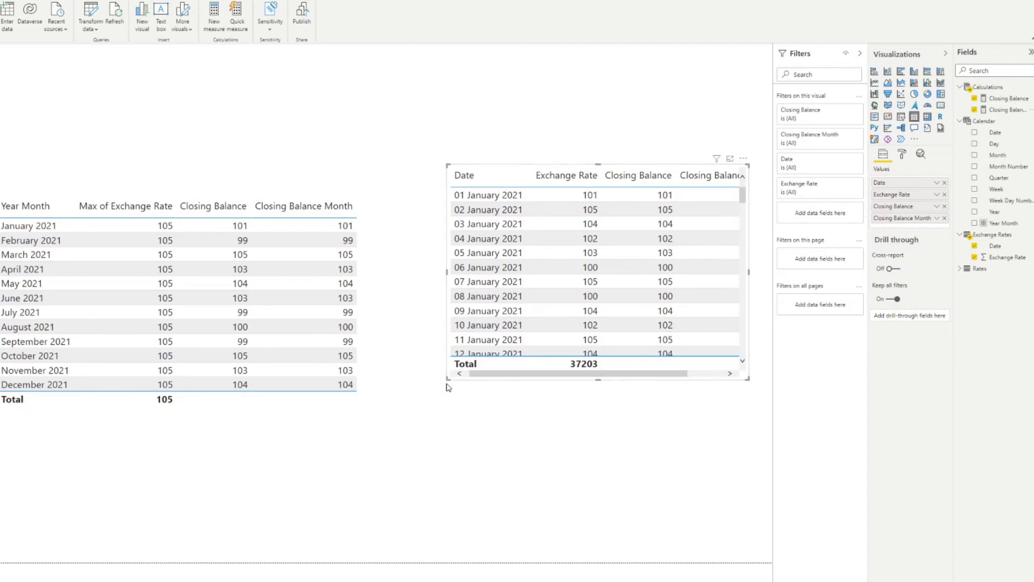
drag(447, 381, 401, 393)
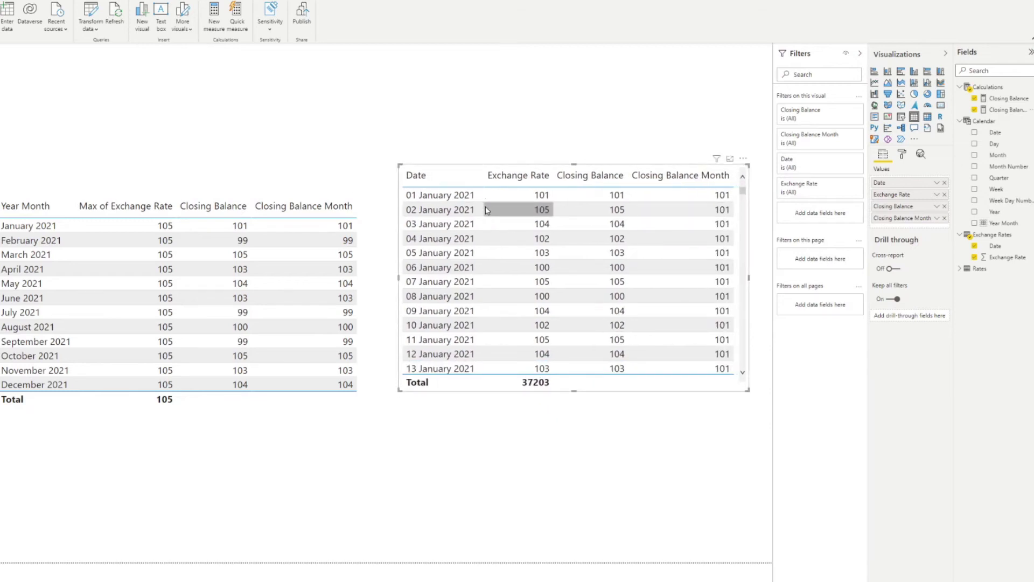
scroll(690, 201, down, 2)
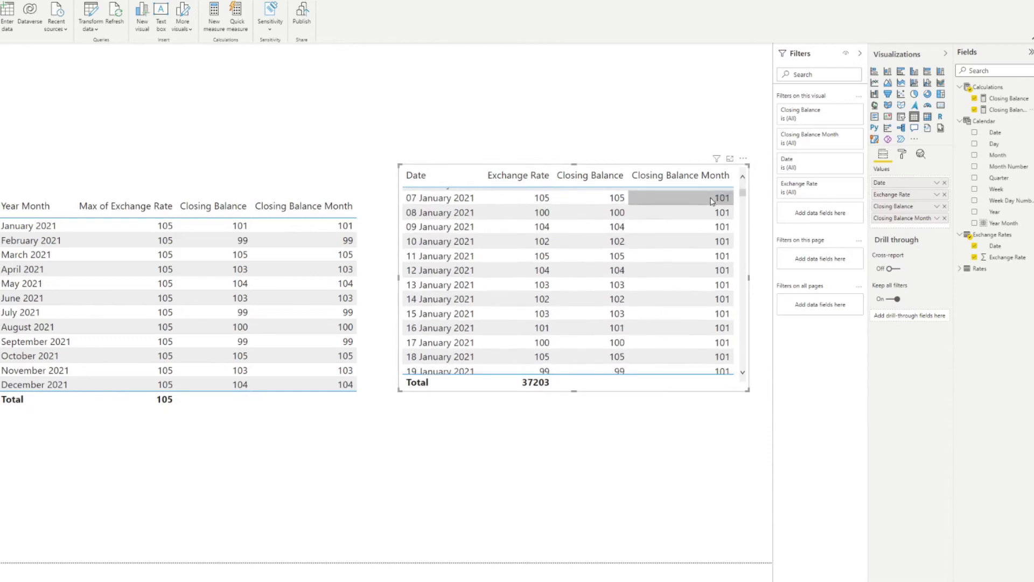
scroll(711, 202, up, 2)
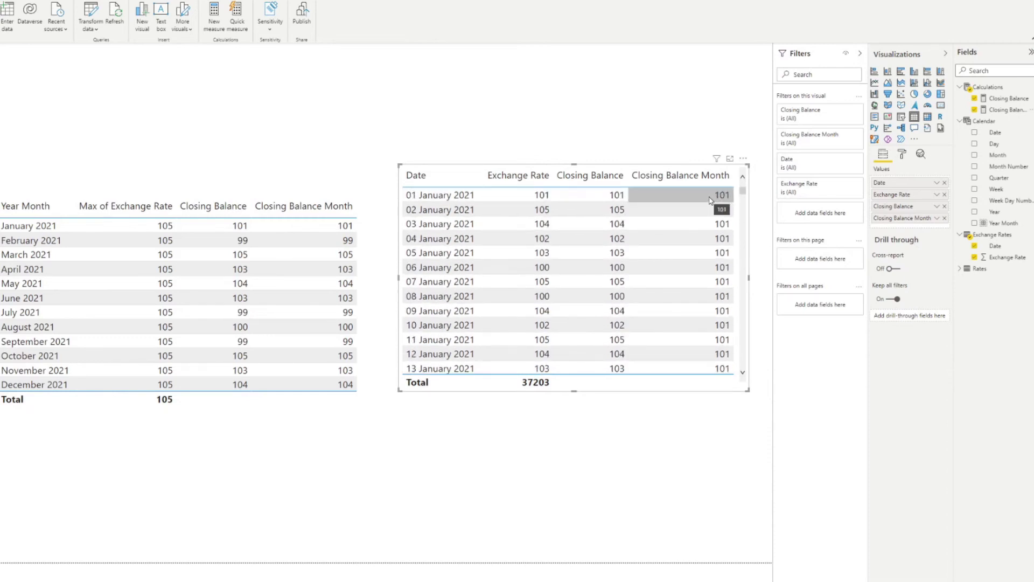
scroll(699, 210, down, 7)
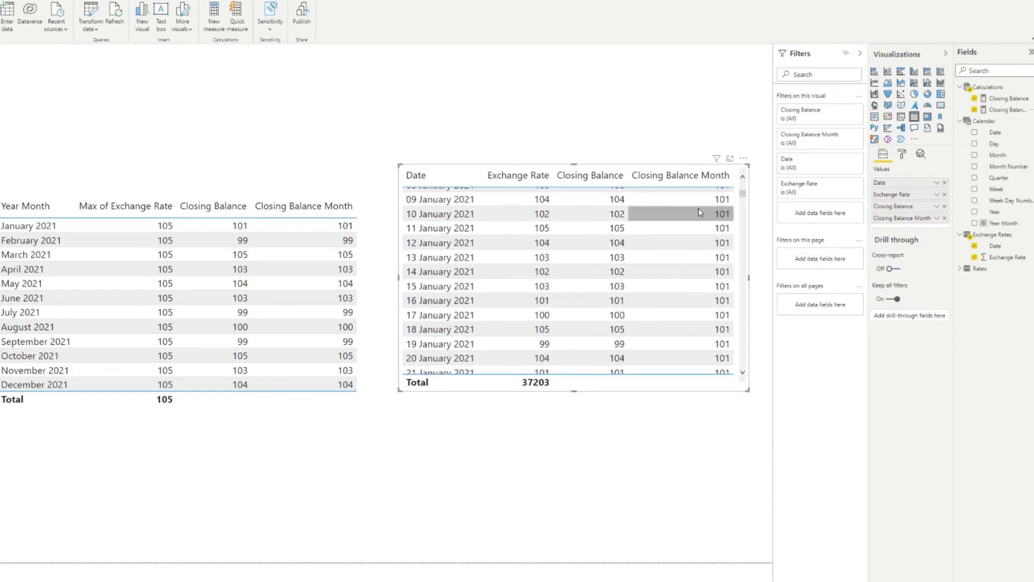
scroll(700, 212, down, 2)
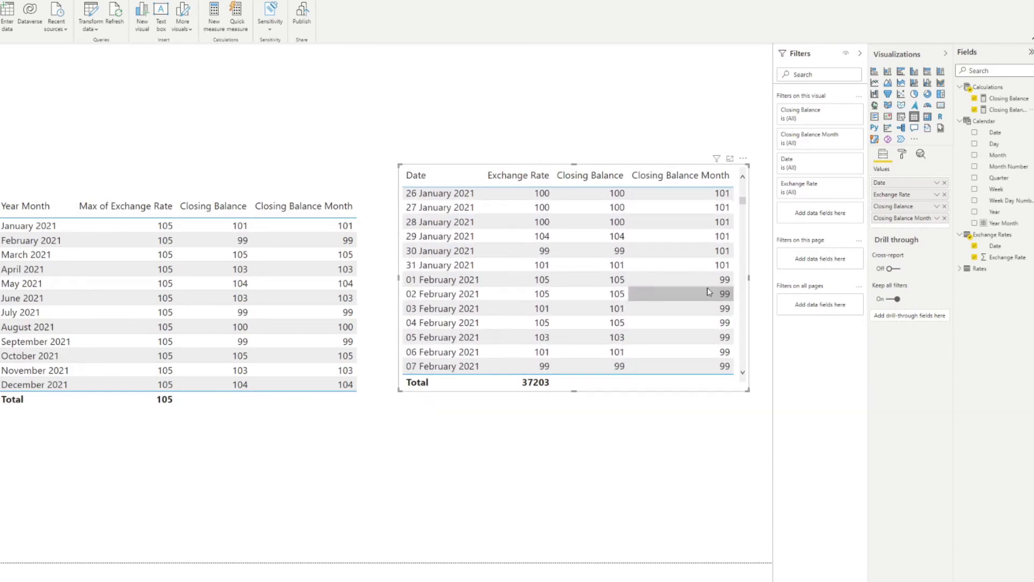
scroll(720, 278, down, 8)
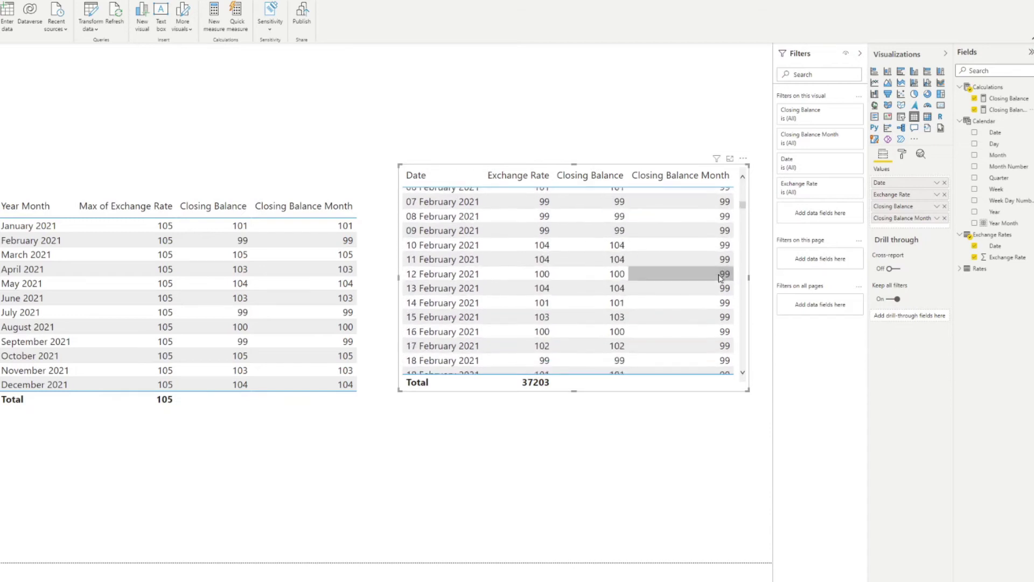
scroll(721, 278, down, 1)
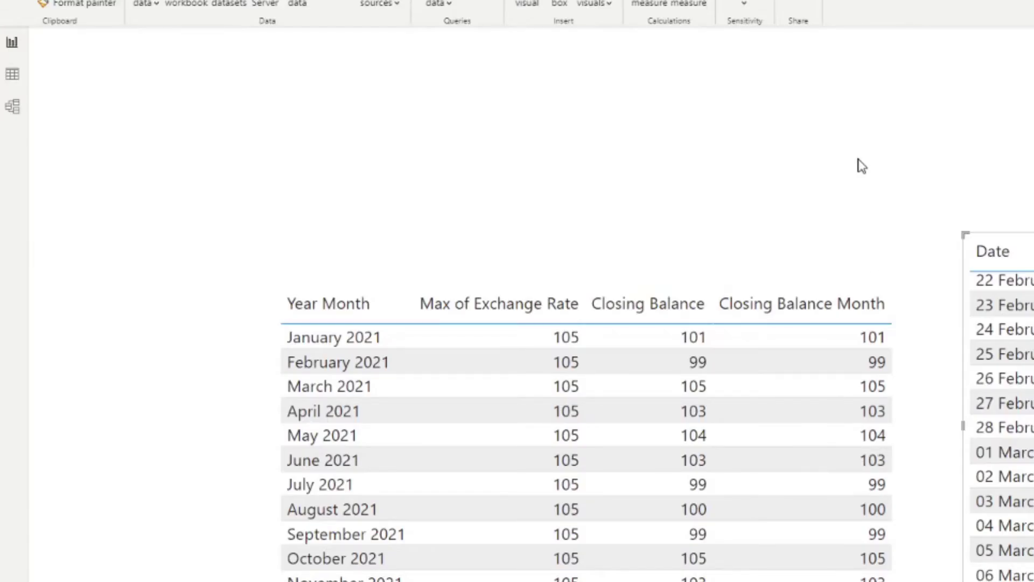
Step: In Data view, confirm the Rates Currency column holds JPY and PHP, leaving the filter unchanged
click(862, 166)
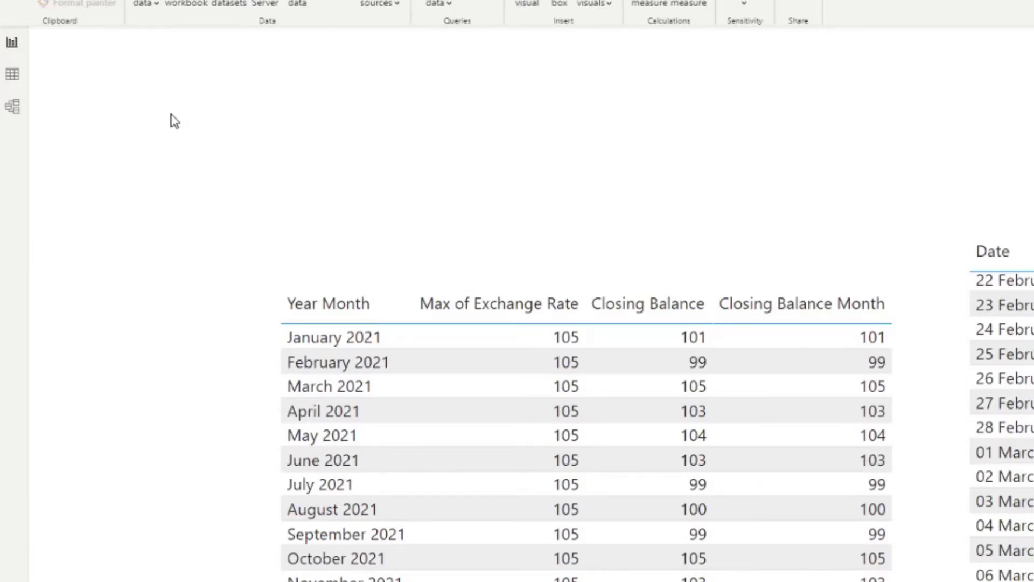
click(11, 75)
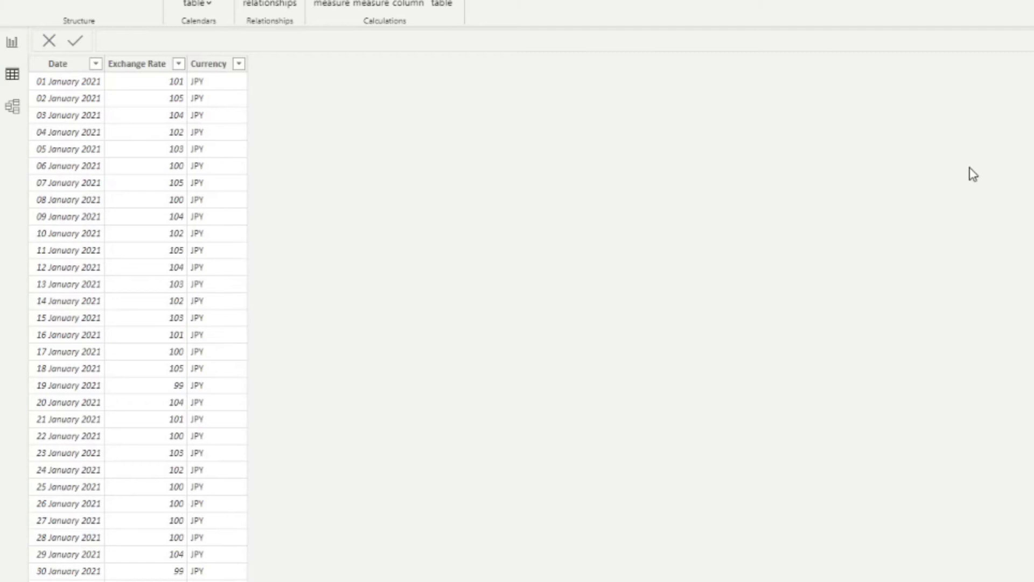
scroll(201, 176, down, 7)
scroll(200, 175, down, 20)
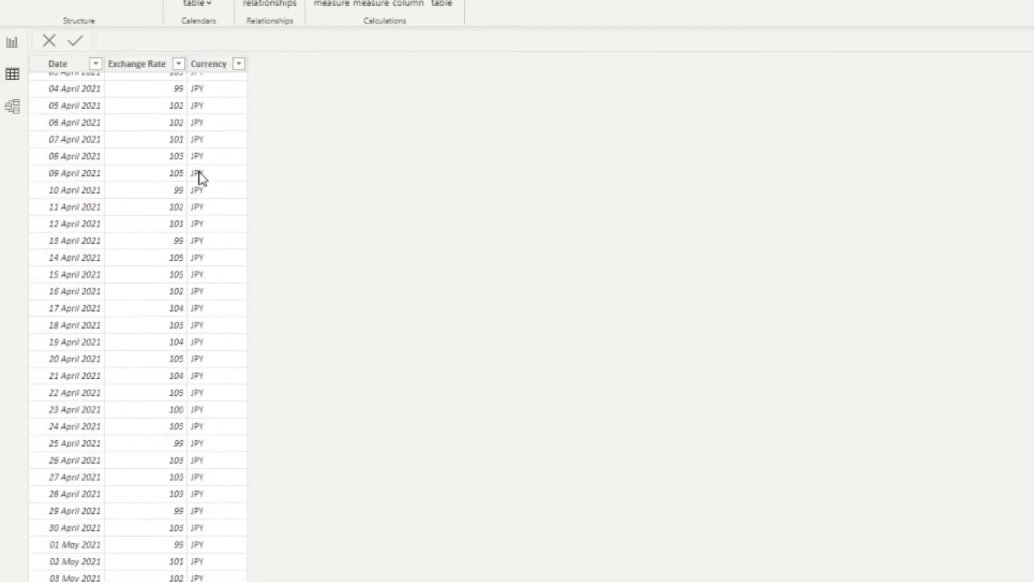
scroll(201, 178, up, 20)
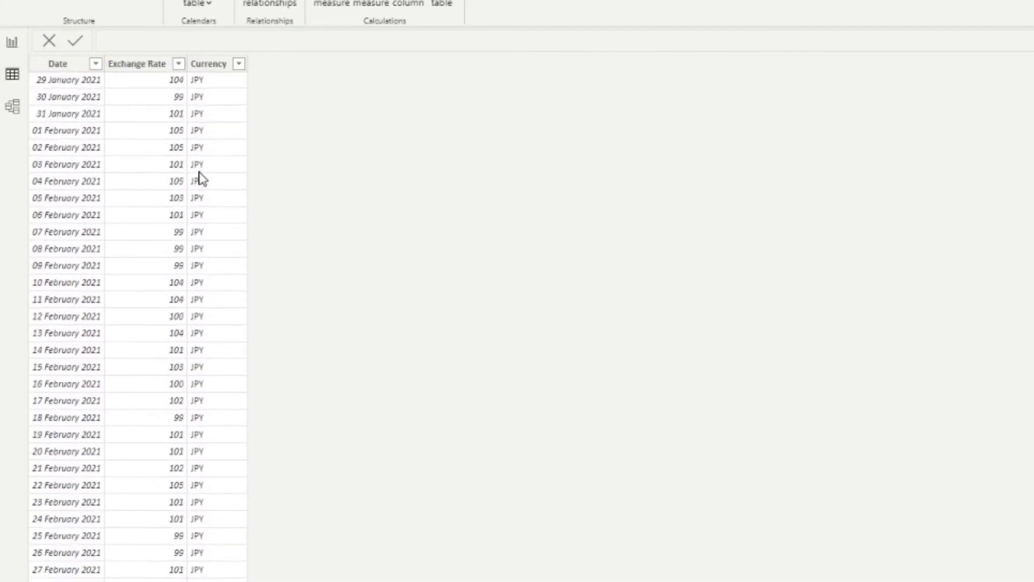
click(239, 64)
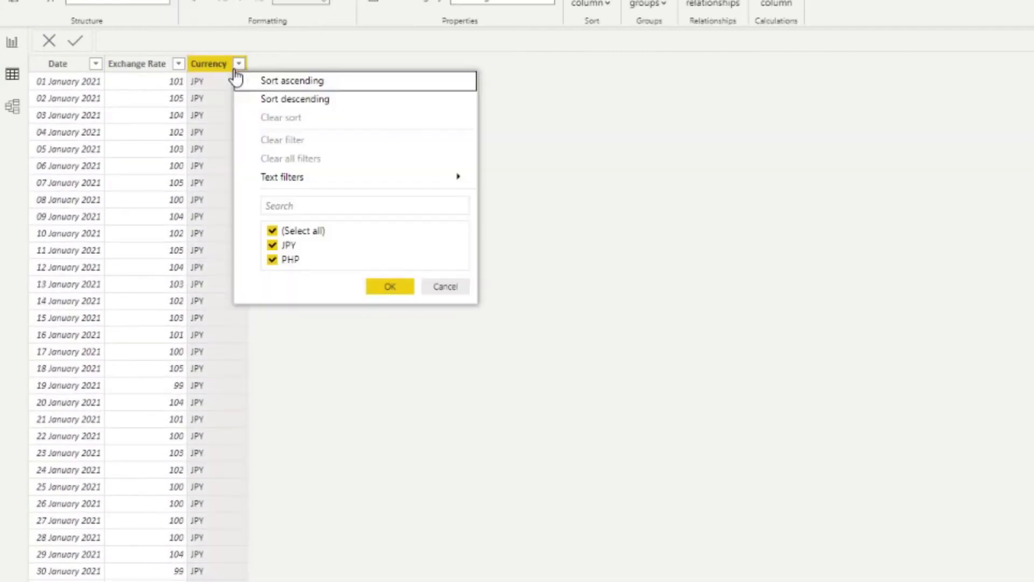
click(310, 246)
click(300, 246)
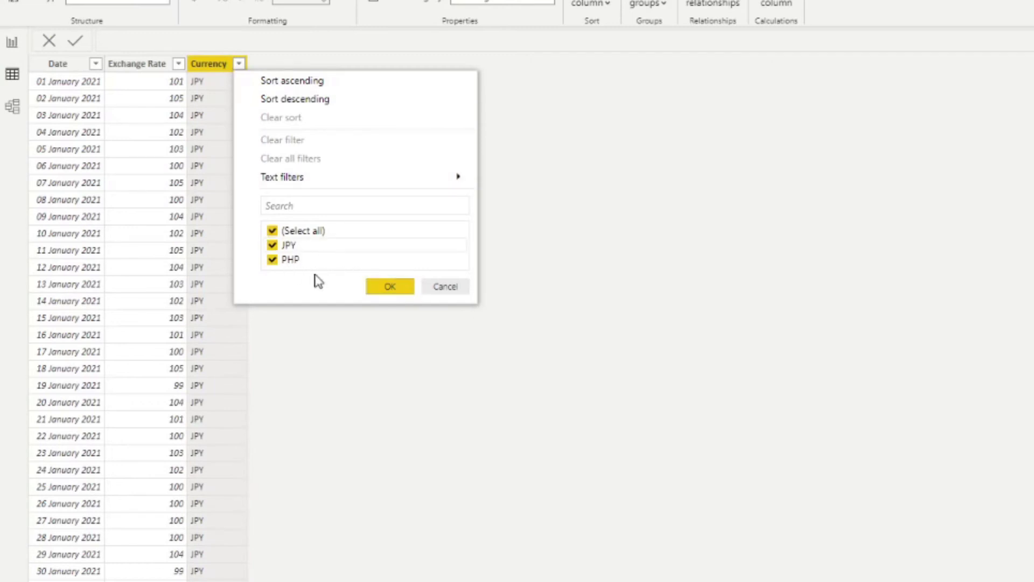
click(436, 289)
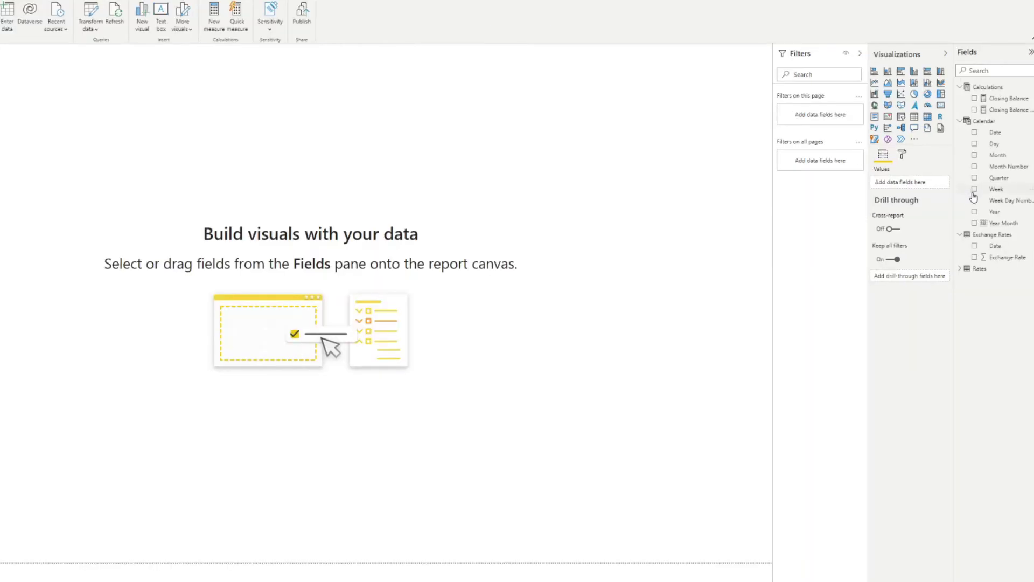
Step: Build a table visual of Rates Currency, Date and Exchange Rate, and reposition it
click(960, 270)
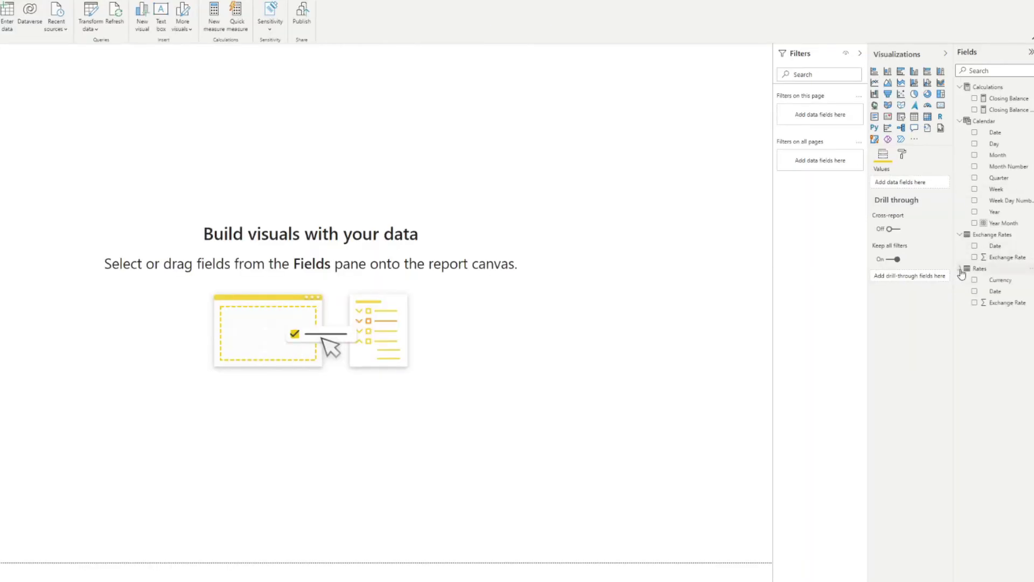
click(994, 280)
drag(995, 292, 512, 160)
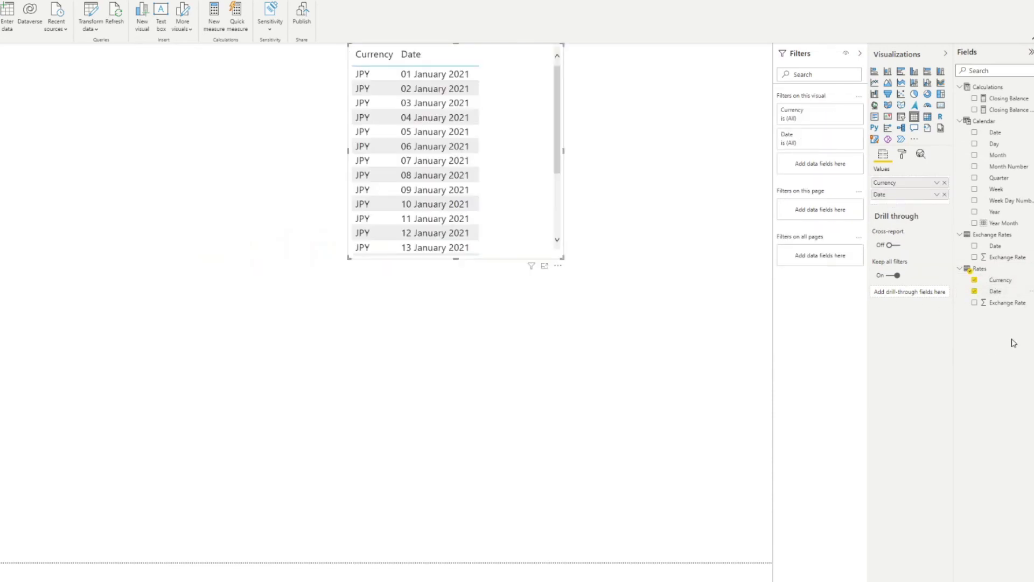
drag(1007, 303, 533, 188)
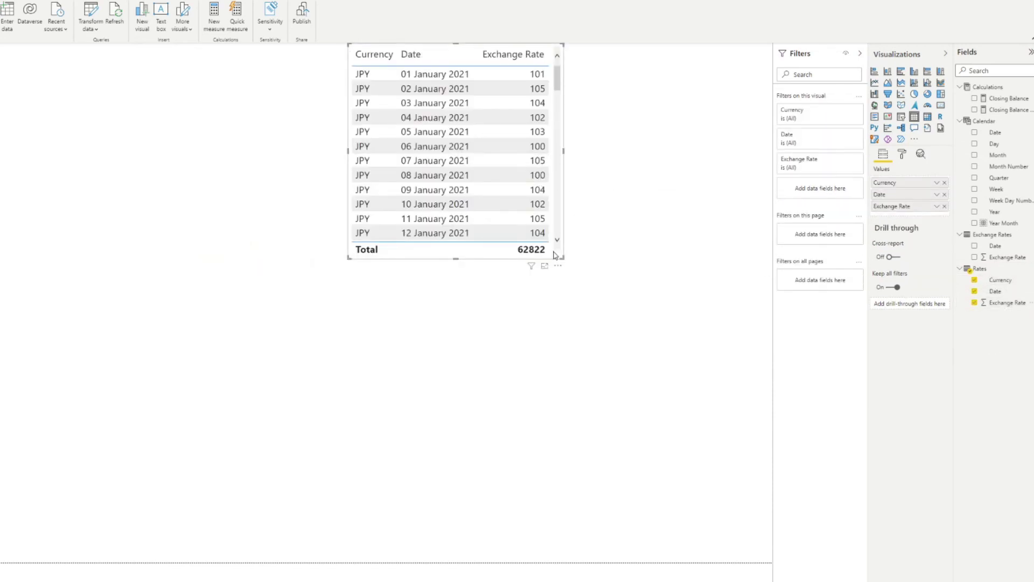
drag(563, 256, 653, 336)
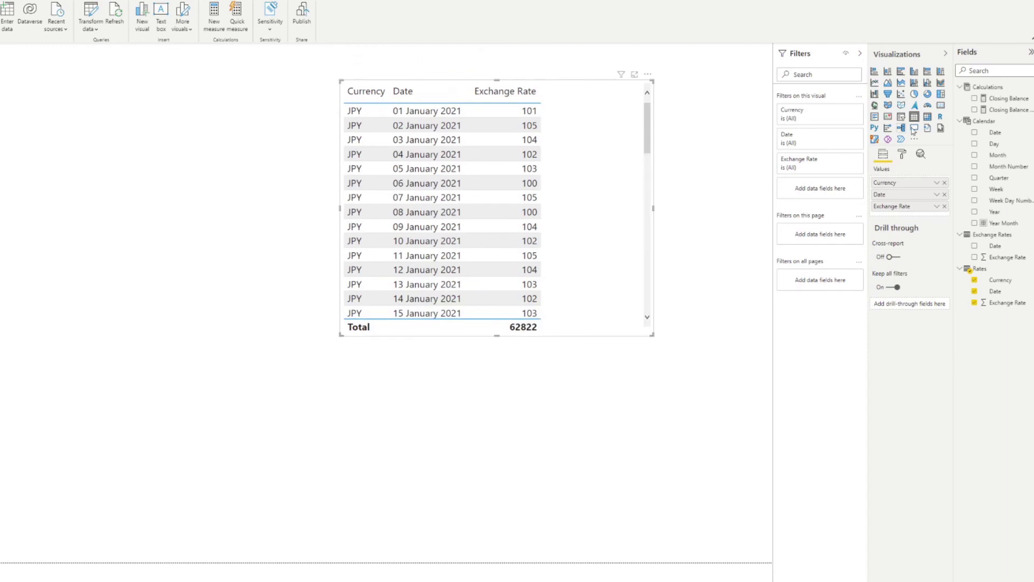
Step: Convert it to a matrix with Date on rows and Currency on columns, then move and resize it
click(928, 117)
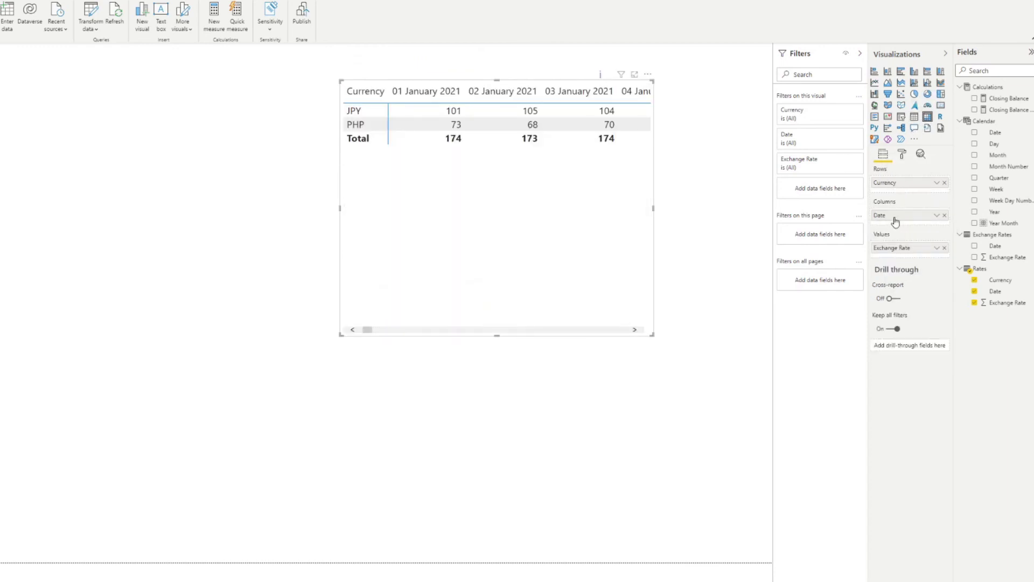
mouse_move(897, 219)
mouse_down()
mouse_move(896, 182)
mouse_move(895, 221)
mouse_up()
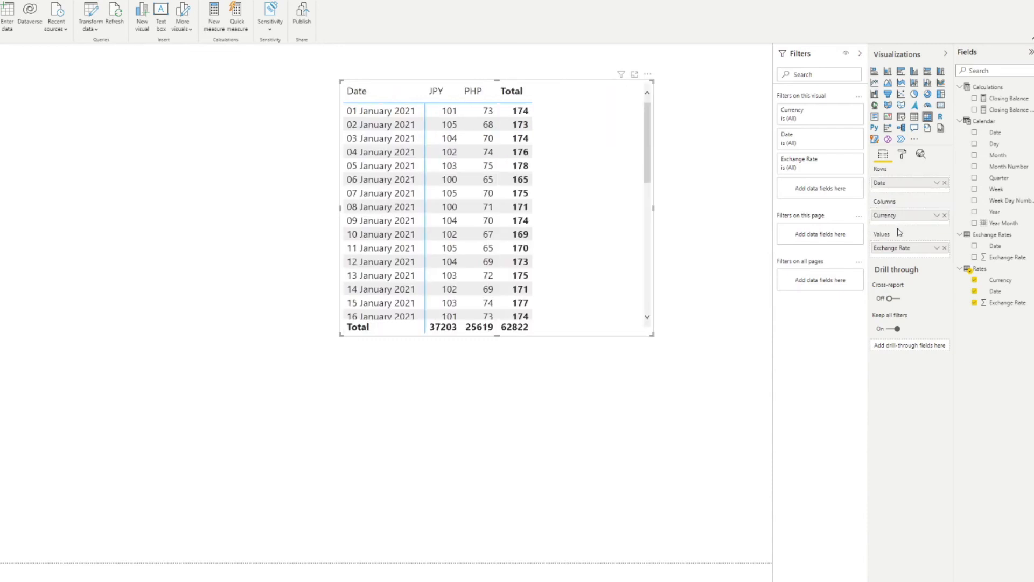
drag(560, 215, 439, 259)
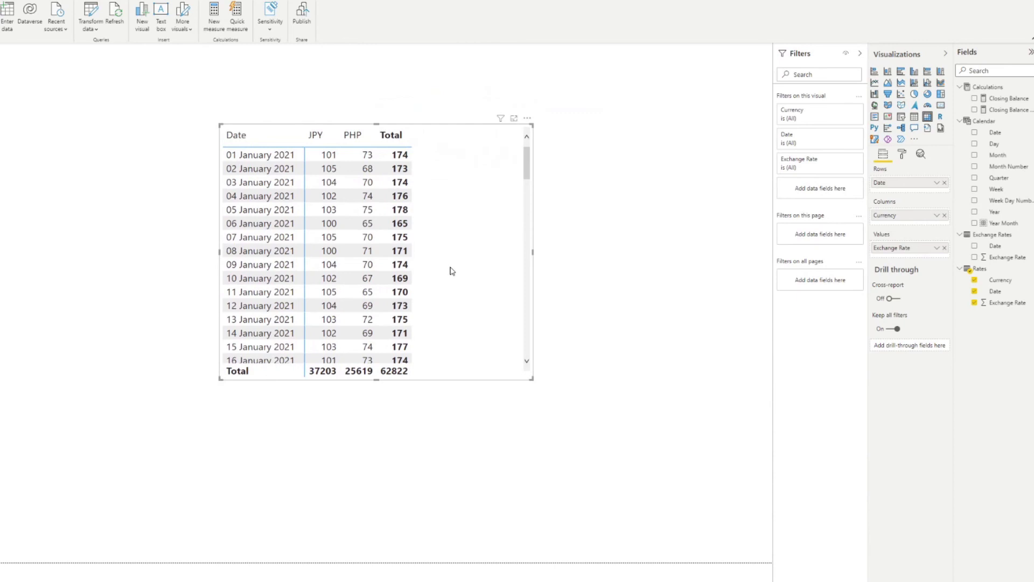
scroll(280, 156, down, 3)
scroll(269, 194, up, 3)
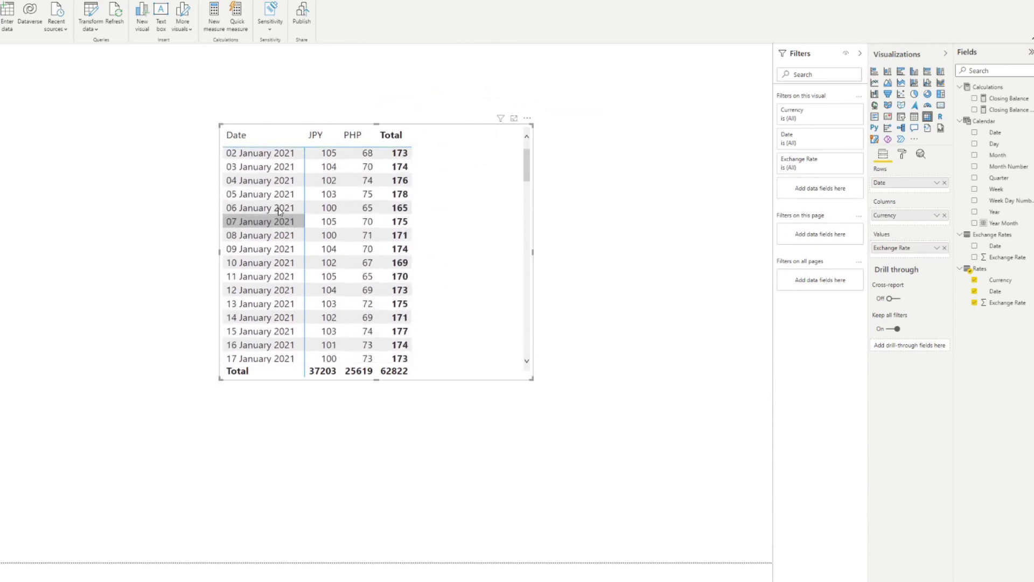
drag(533, 274, 746, 211)
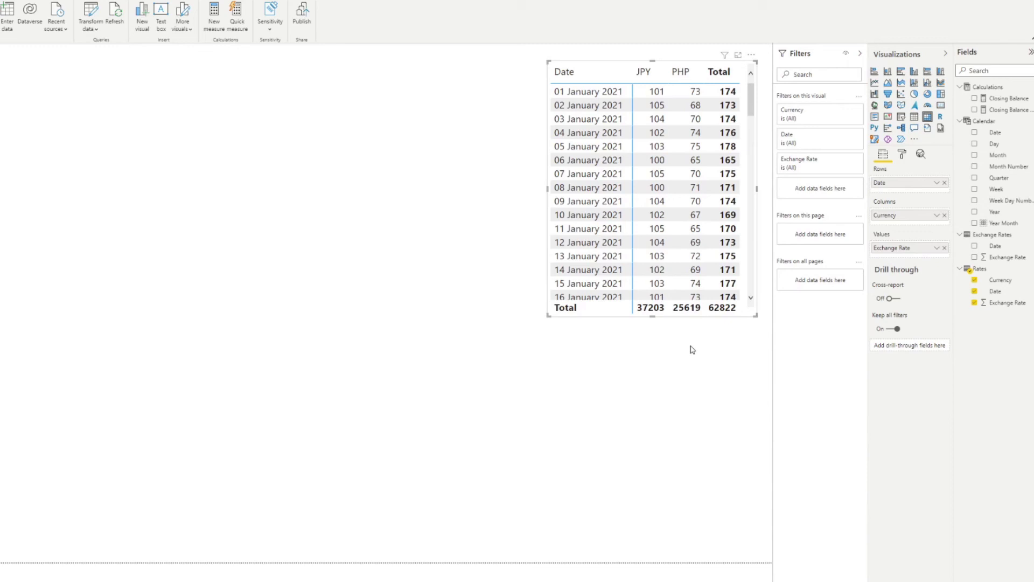
Step: Create a new measure in Calculations named 'Closing Balance Month JPY'
right_click(994, 88)
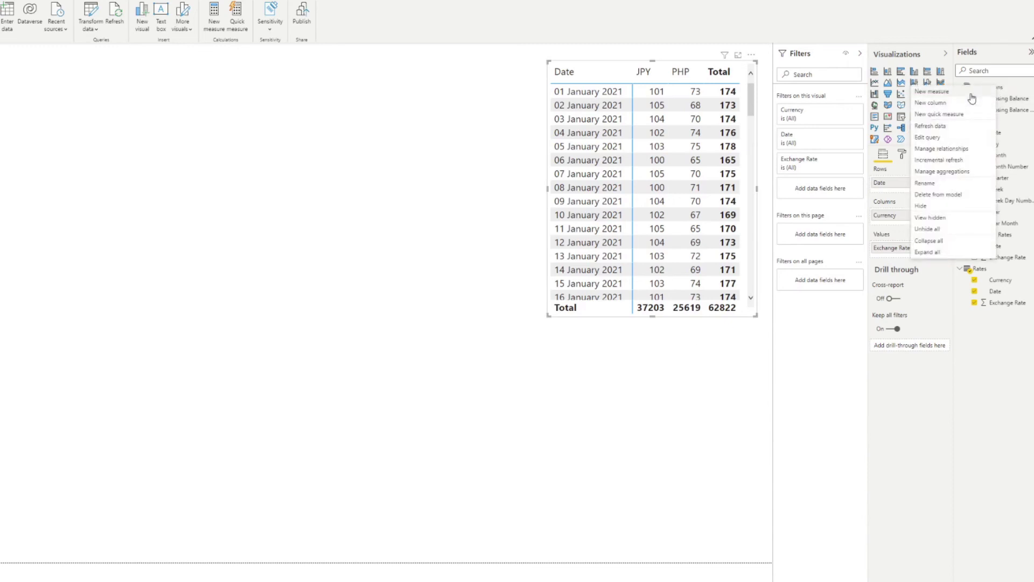
click(969, 92)
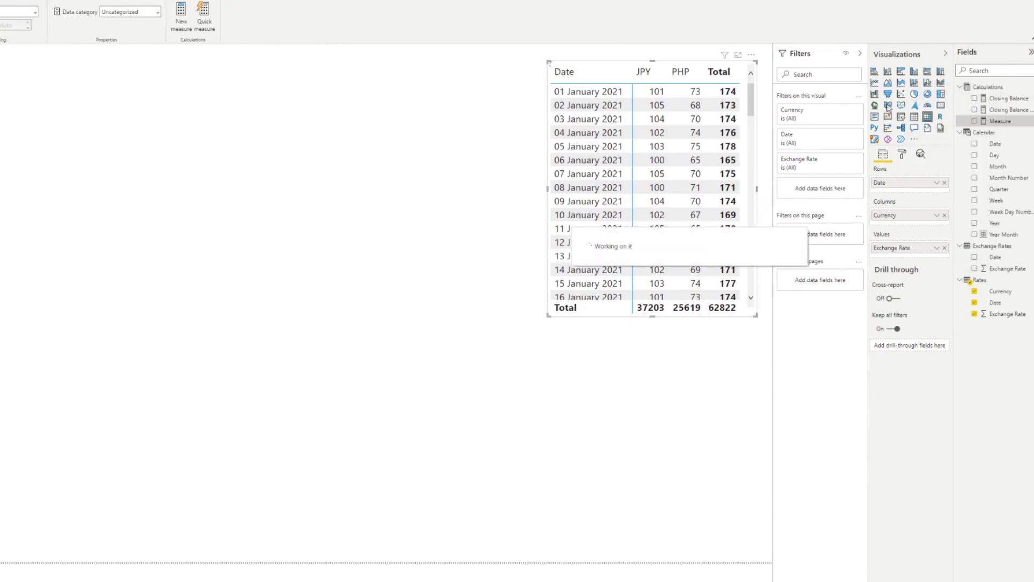
text(Cl)
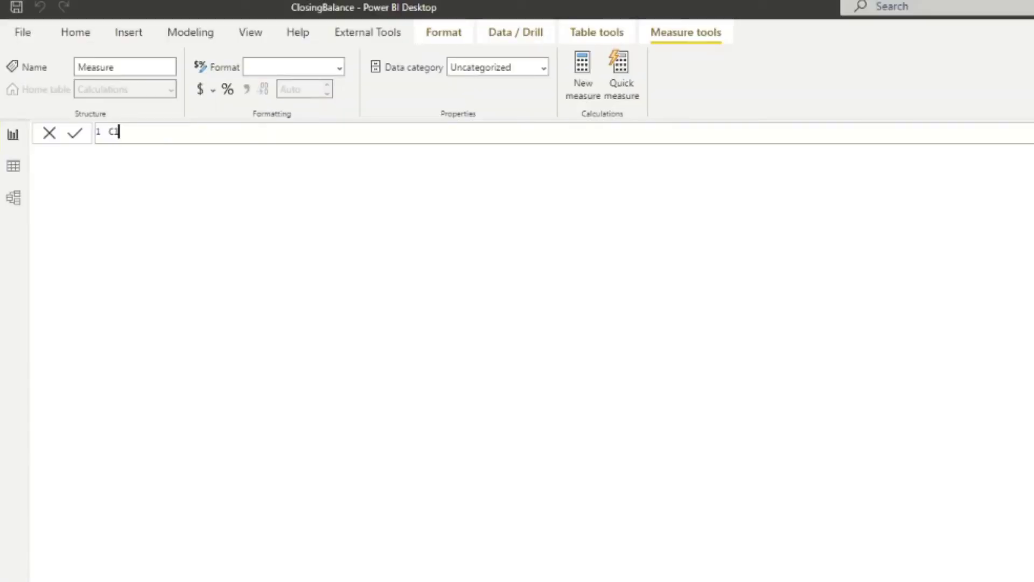
text(osing Balance Month )
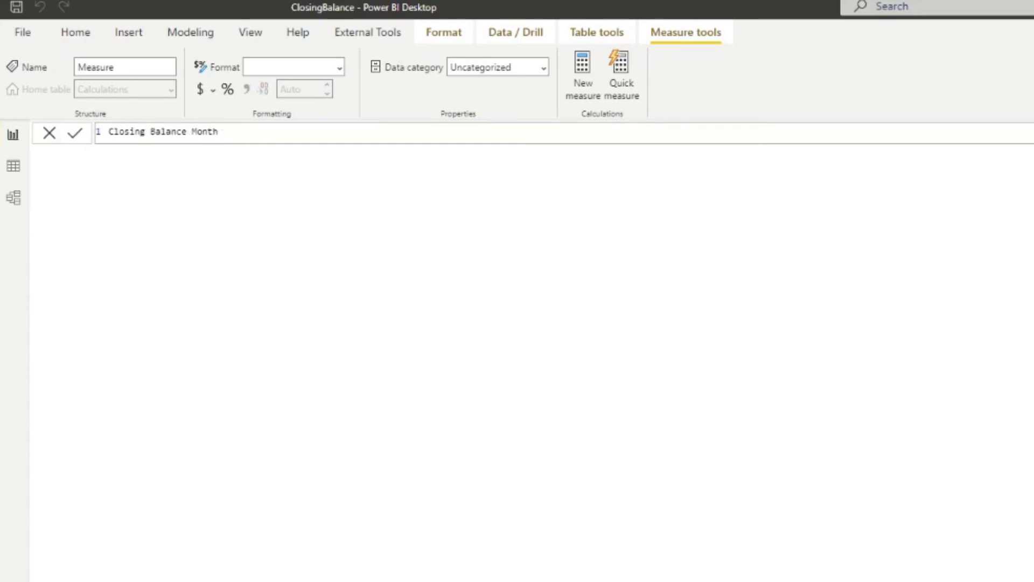
text(JPY =)
key(shift+Return)
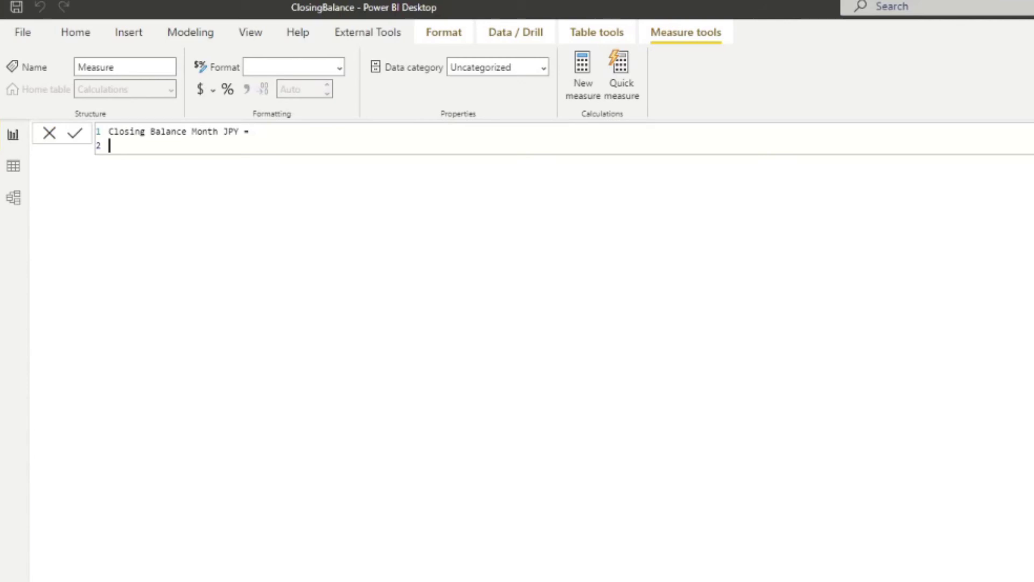
Step: Start the formula with CLOSINGBALANCEMONTH( MAX(Rates[Exchange Rate]) as its expression
text(CLS)
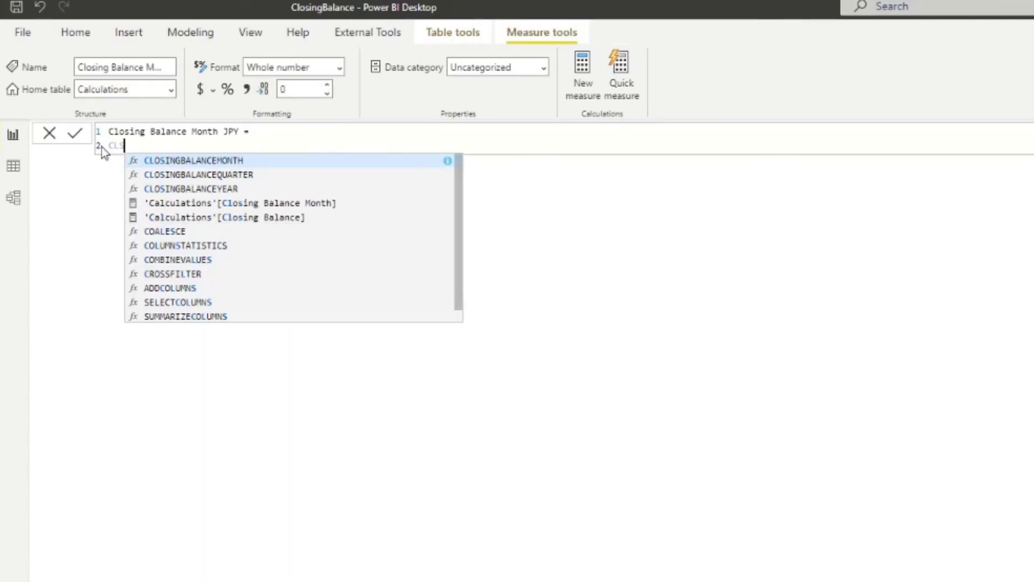
key(BackSpace)
text(OSING)
key(Tab)
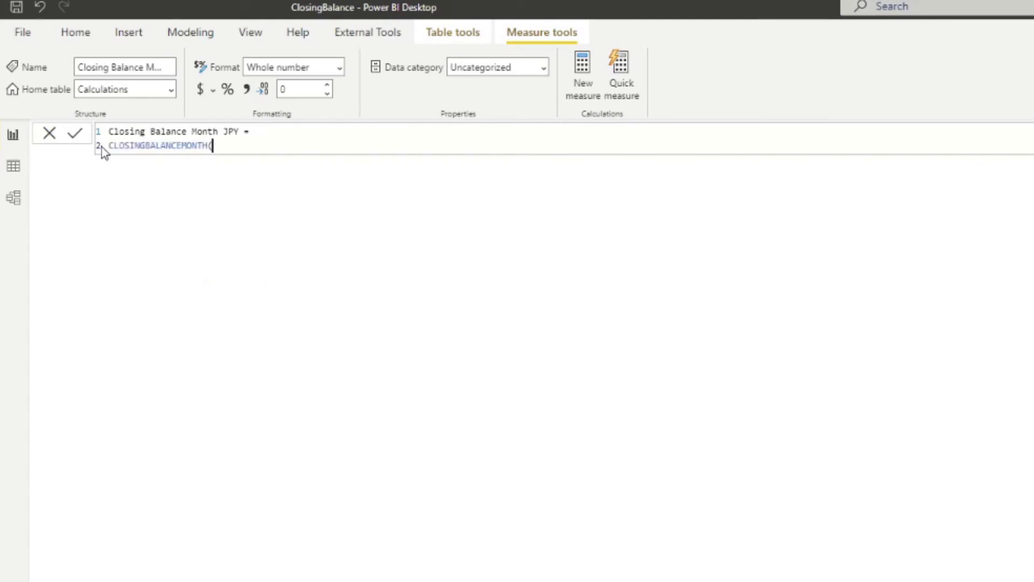
key(shift+Return)
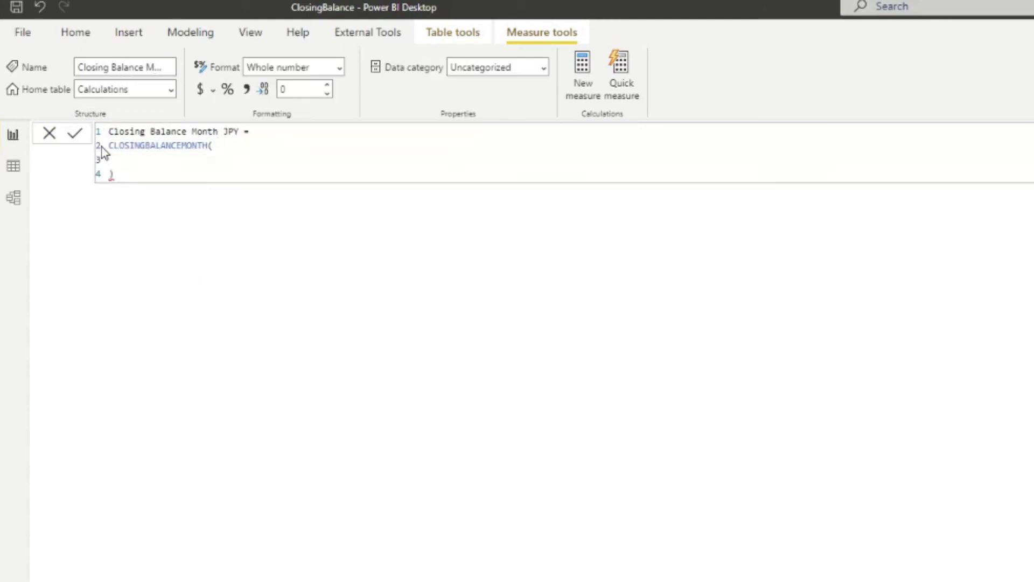
text(ma)
key(Tab)
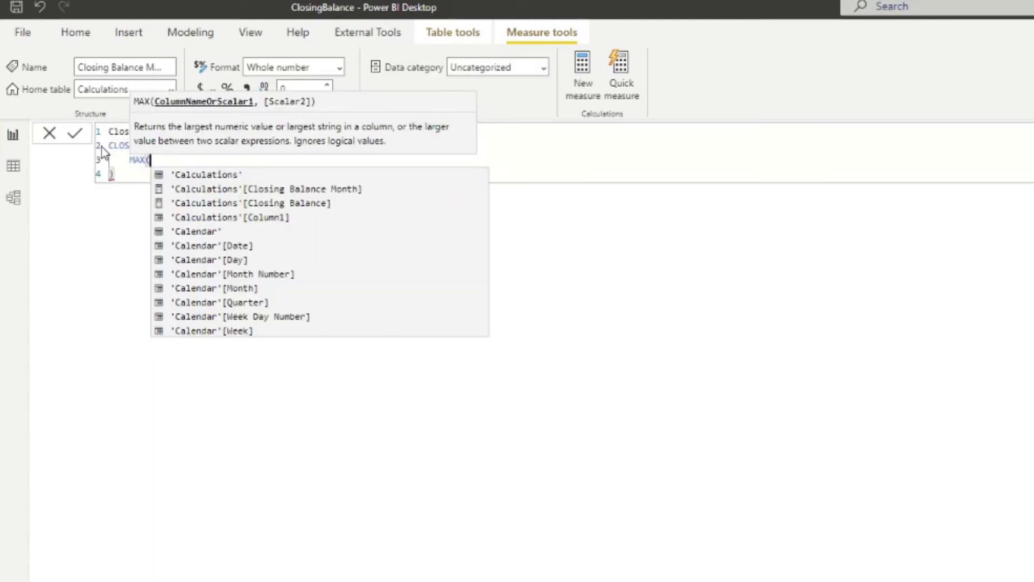
text(Rate)
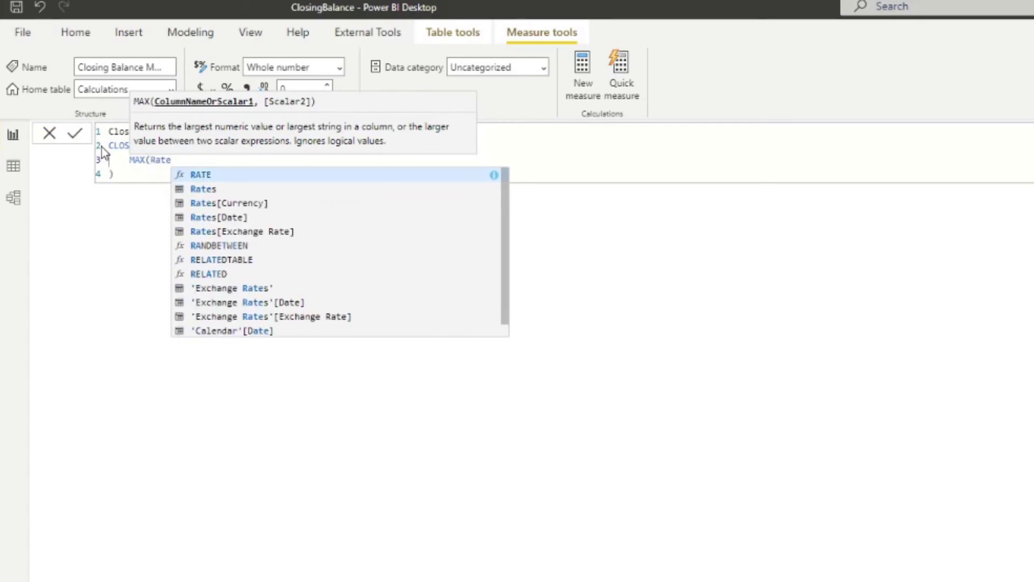
text(s)
key(Down)
key(Down)
key(Down)
key(Tab)
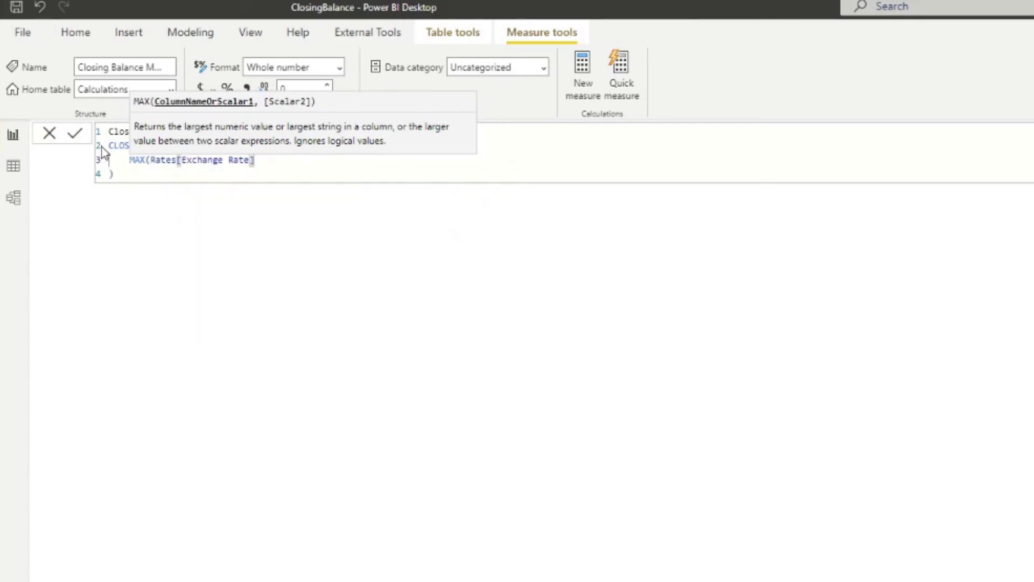
key(Return)
text(,)
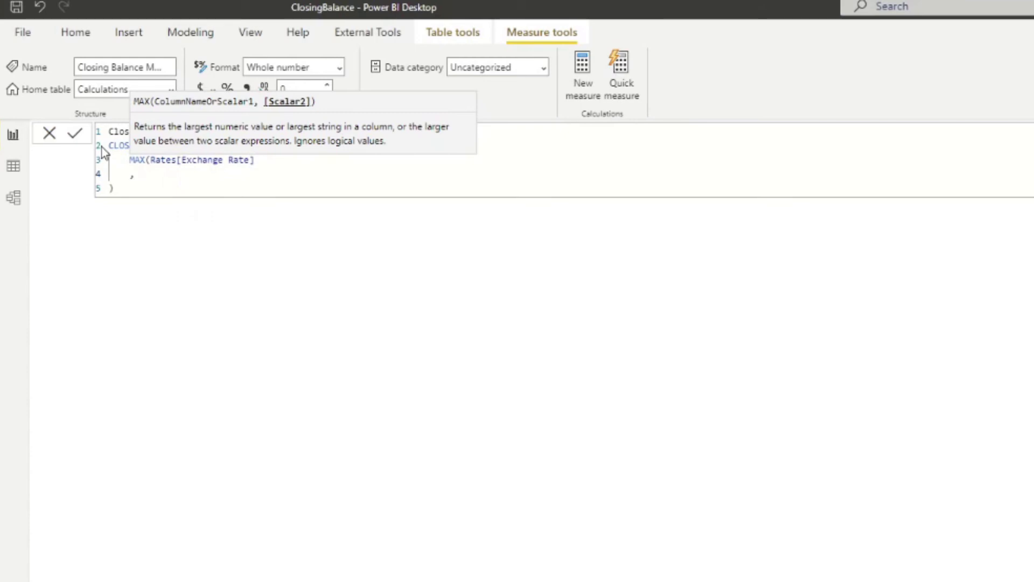
key(BackSpace)
key(BackSpace)
key(BackSpace)
key(BackSpace)
key(BackSpace)
key(BackSpace)
text())
key(Return)
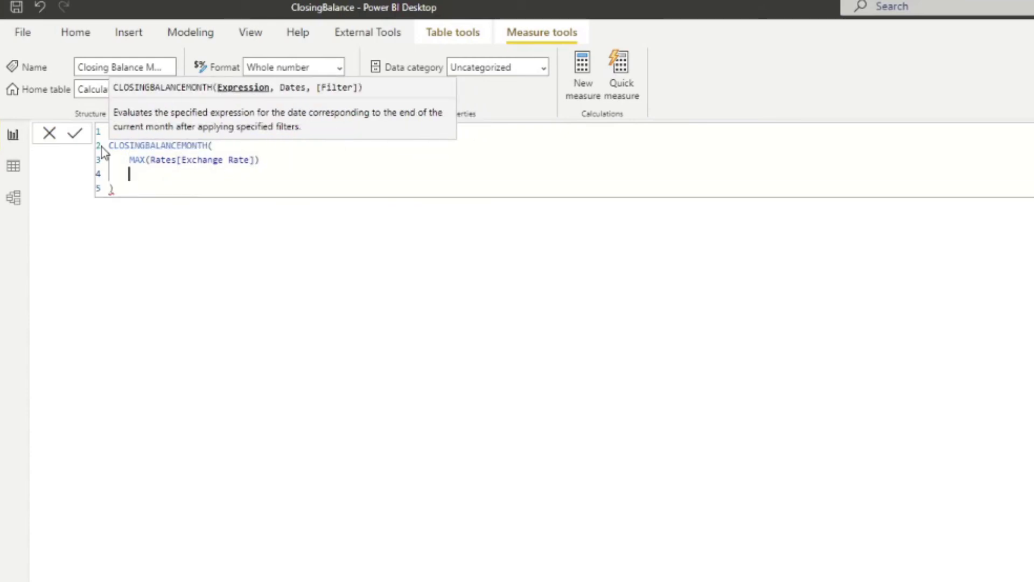
Step: Add 'Calendar'[Date] as the dates argument and the filter Rates[Currency] = "JPY"
text(,)
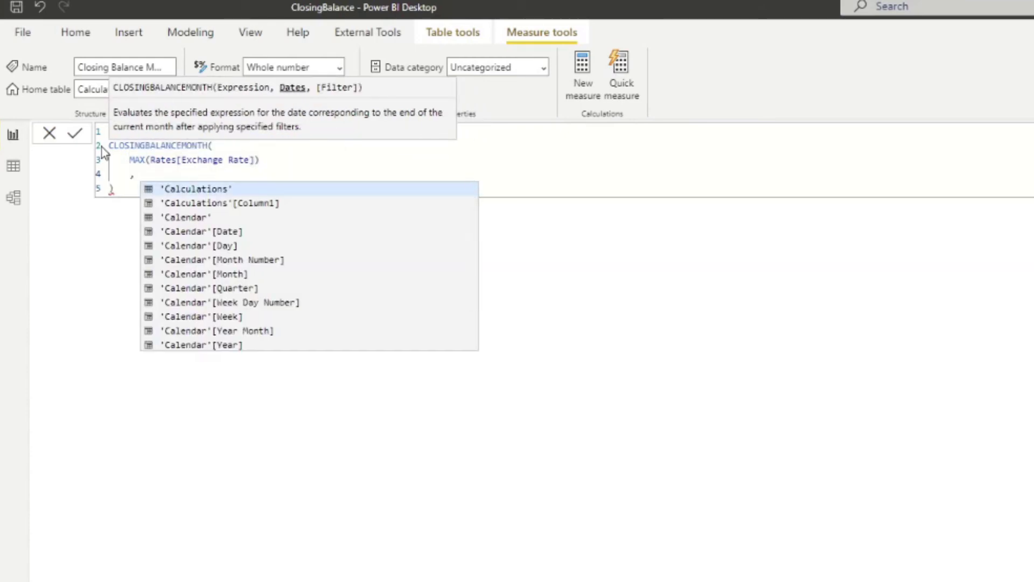
text('Calenda)
key(Down)
key(Tab)
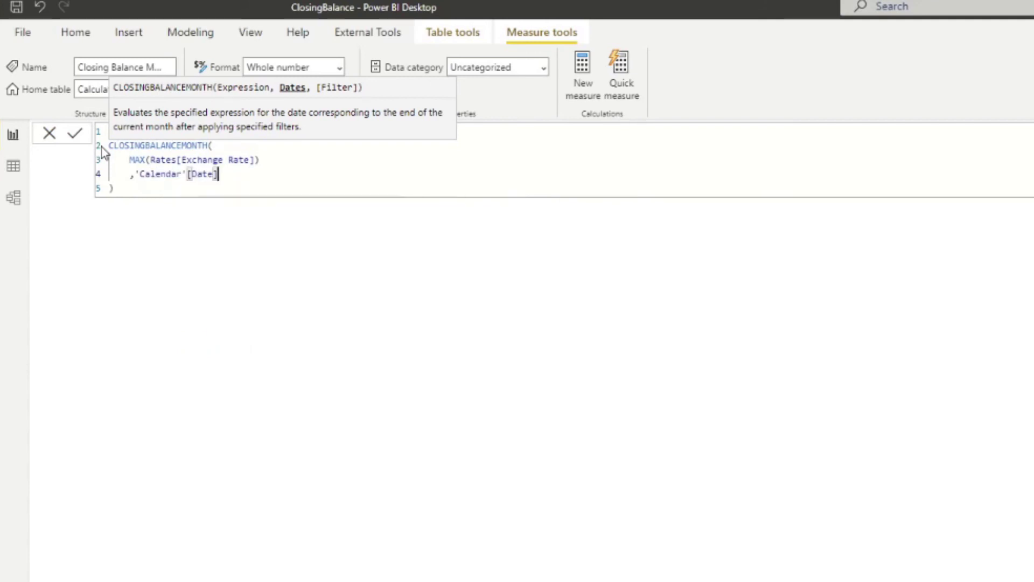
key(Return)
text(,)
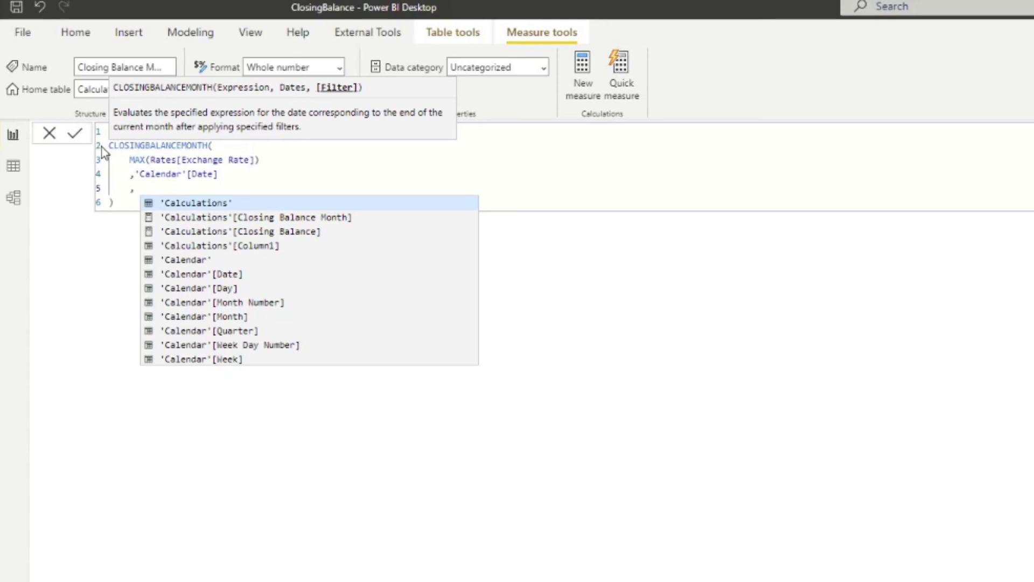
text(Cu)
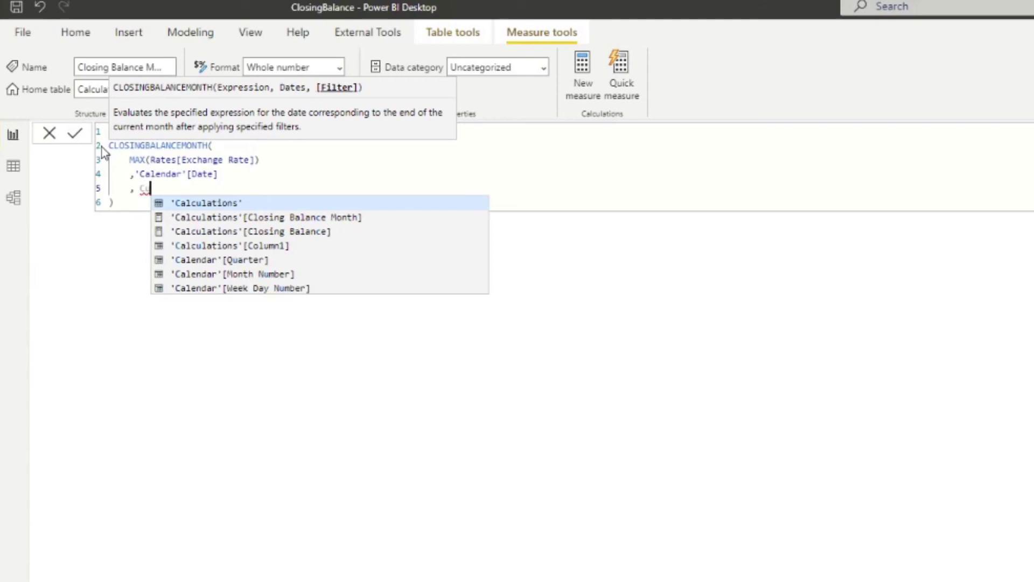
text(rren)
key(Down)
key(Down)
key(Tab)
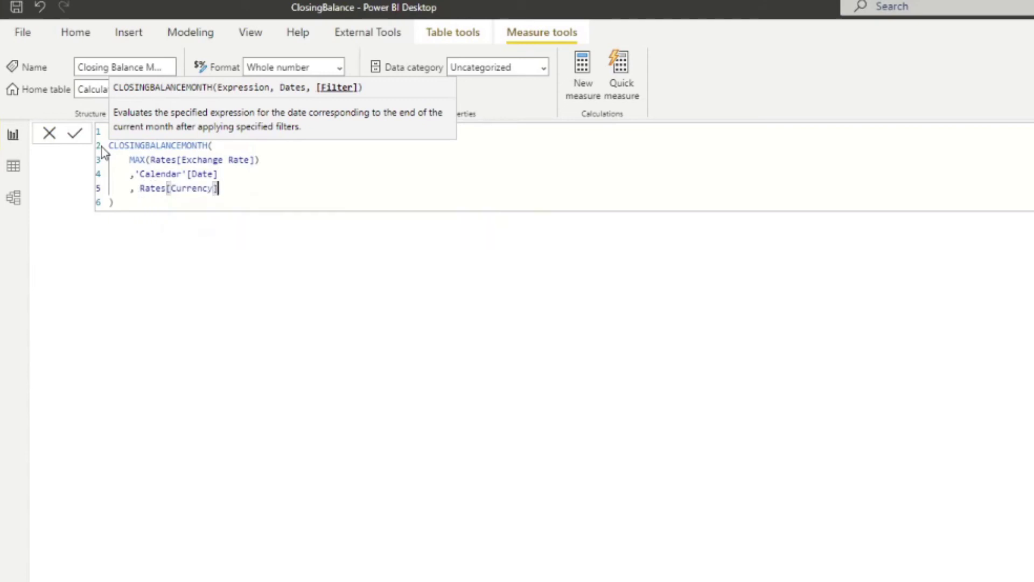
text(= ")
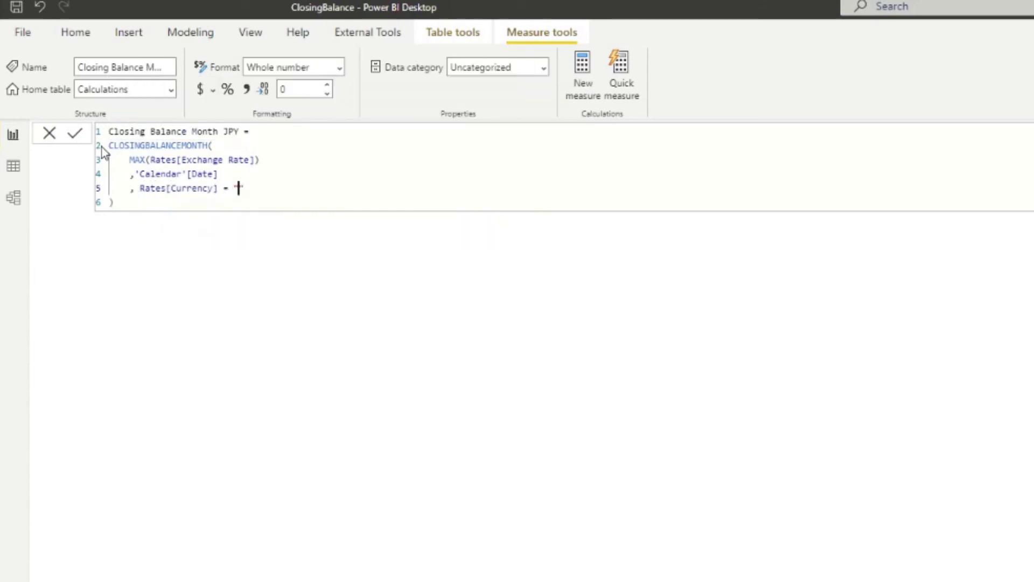
text(JPY")
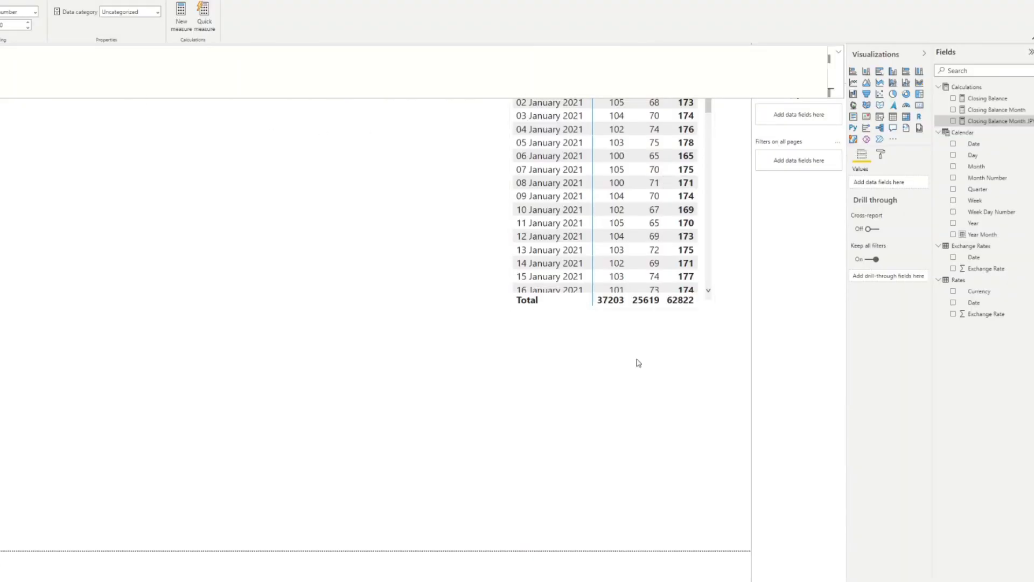
Step: Commit the measure and place a Calendar Year Month table on the canvas
click(621, 437)
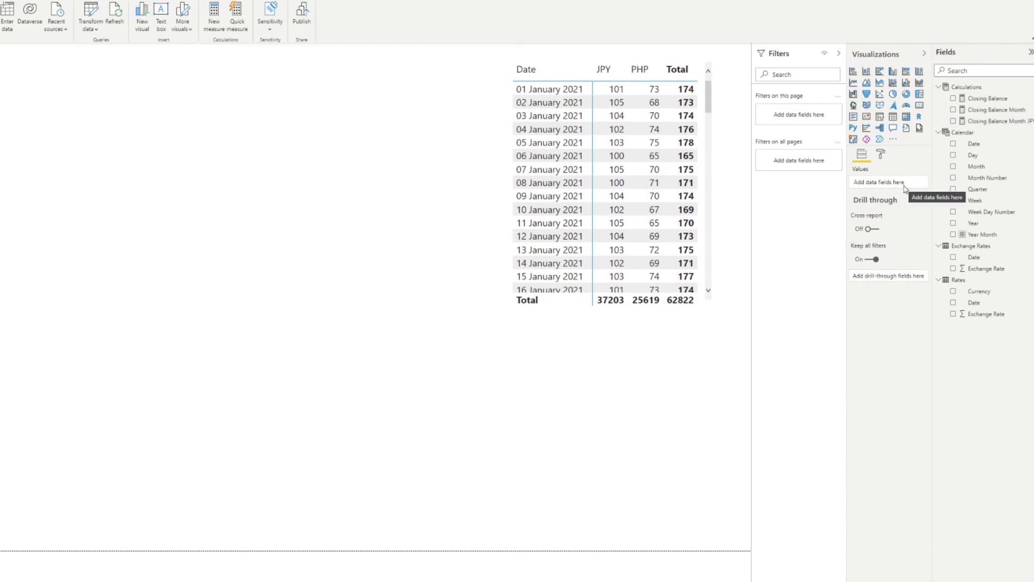
drag(977, 245, 507, 405)
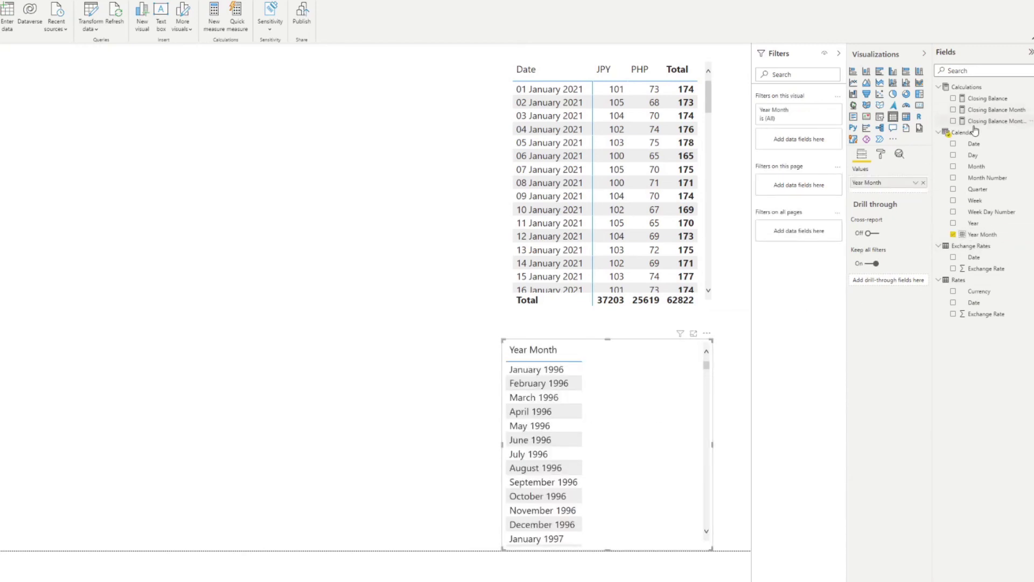
drag(615, 393, 613, 386)
Step: Add Closing Balance Month JPY to the Year Month table and check its monthly values
drag(1000, 121, 642, 390)
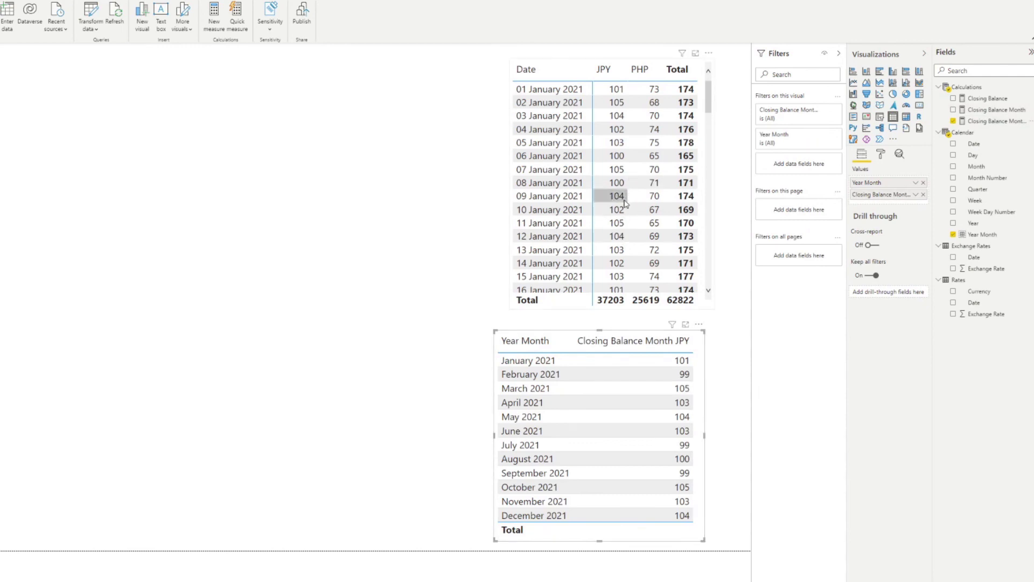
scroll(624, 202, down, 8)
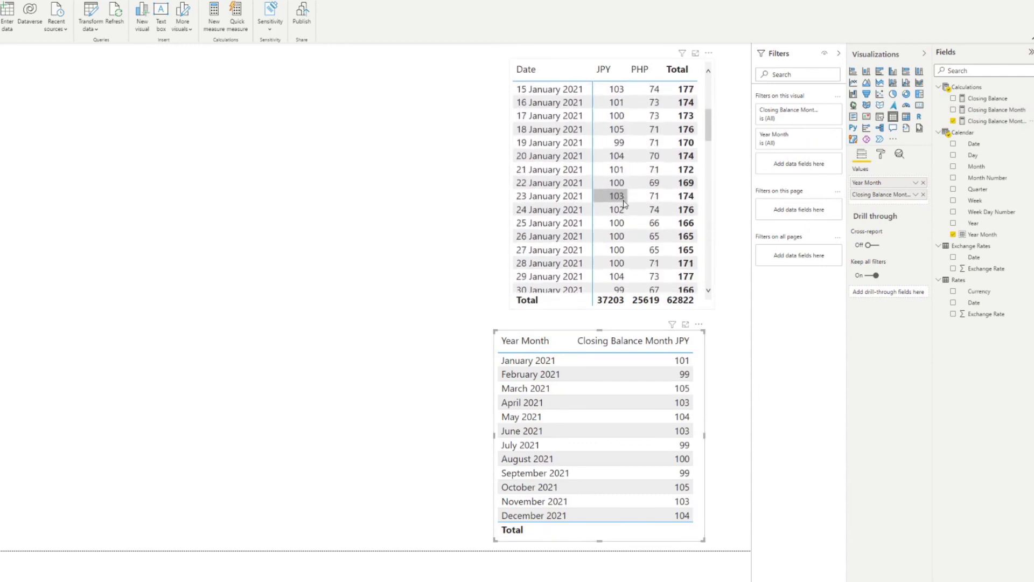
scroll(624, 202, down, 1)
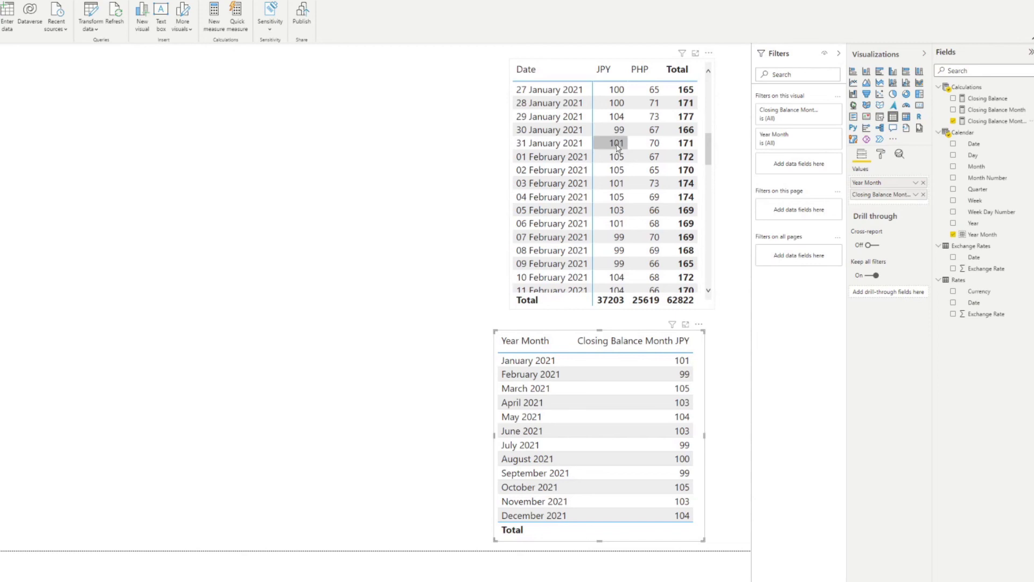
scroll(617, 171, down, 10)
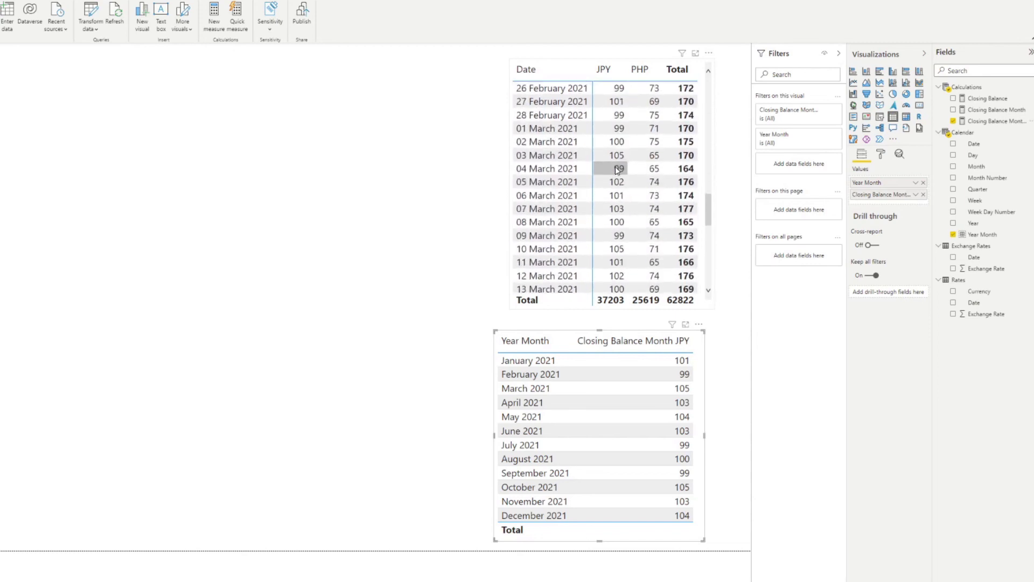
scroll(617, 173, up, 2)
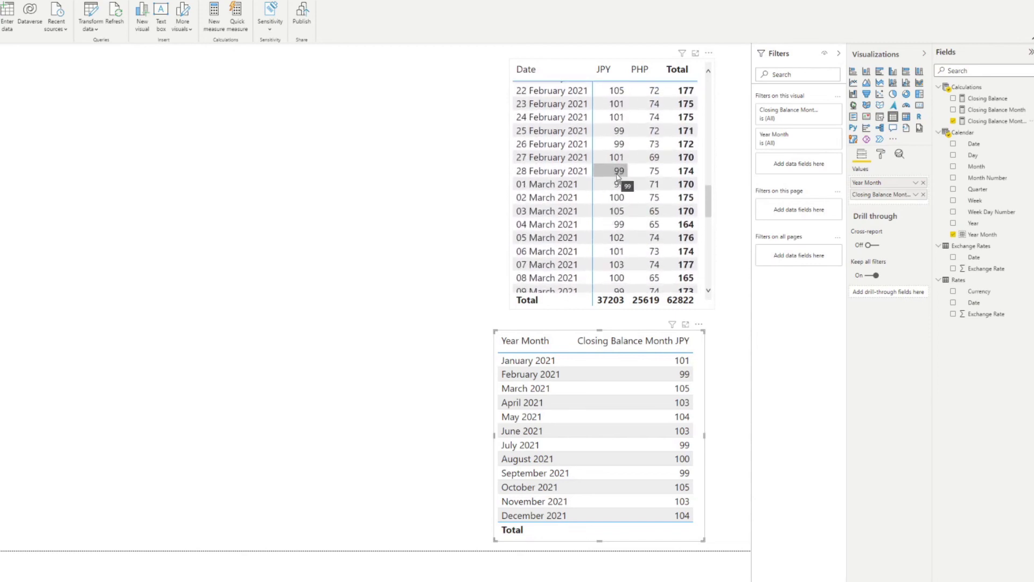
scroll(625, 185, up, 2)
drag(699, 379, 702, 380)
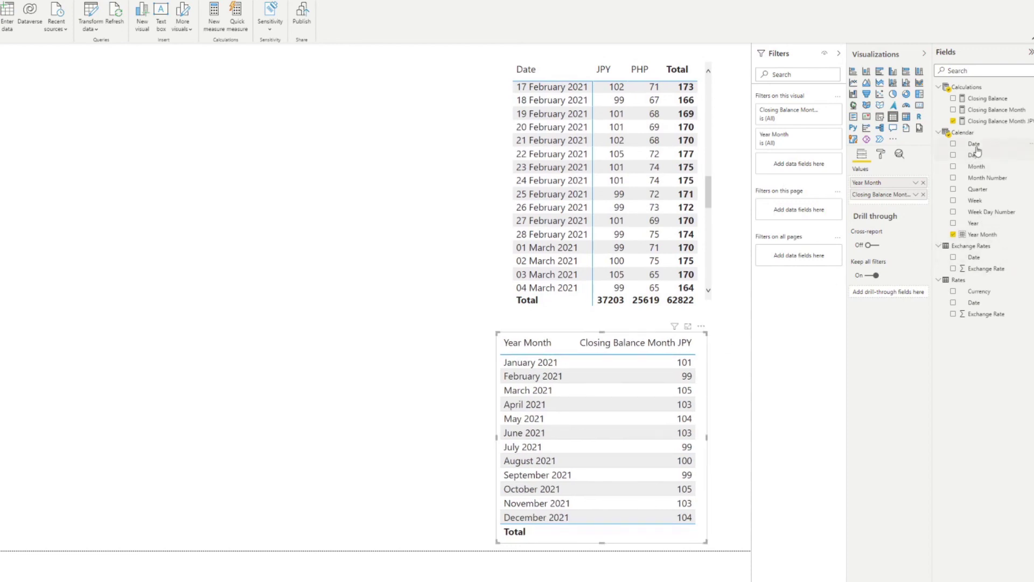
Step: Replace Year Month with Calendar Date as the first column of the lower table and widen it
drag(974, 143, 604, 407)
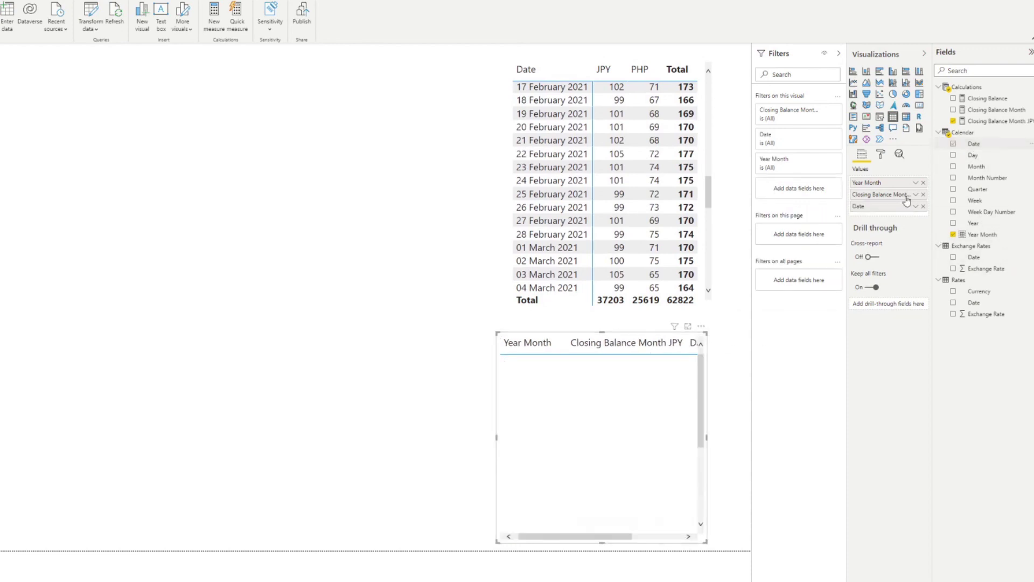
click(953, 235)
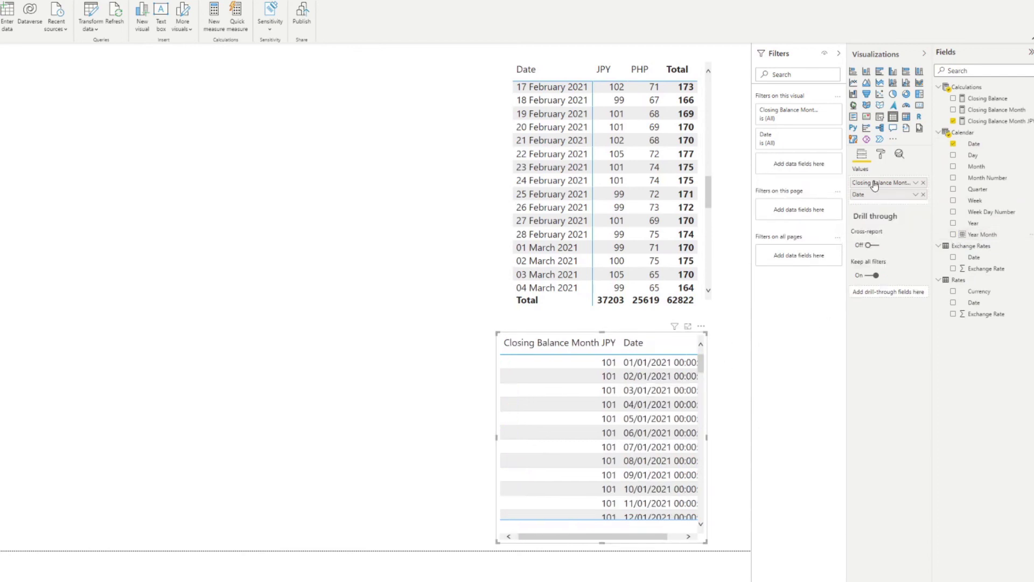
drag(886, 195, 889, 181)
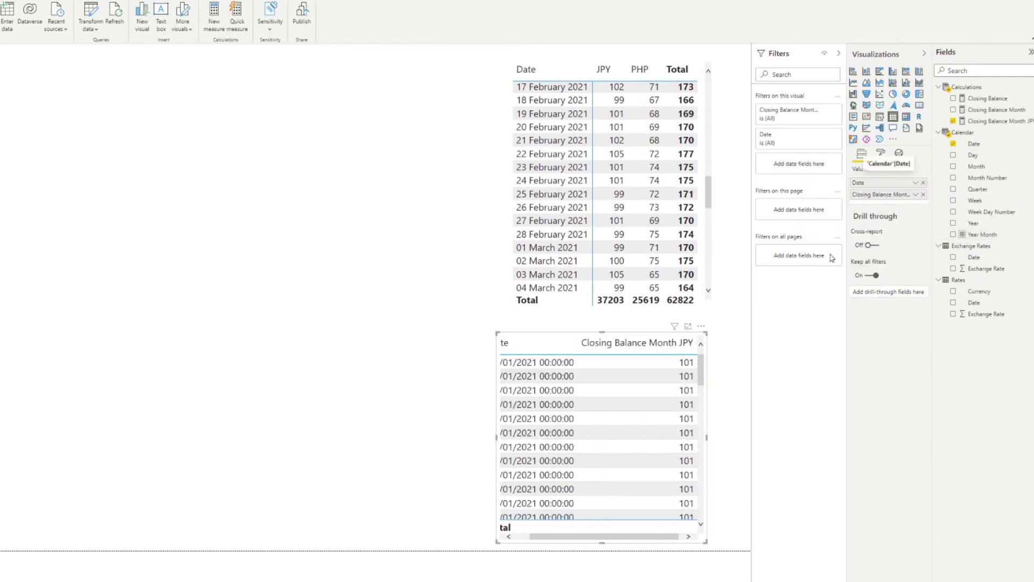
drag(613, 540, 626, 540)
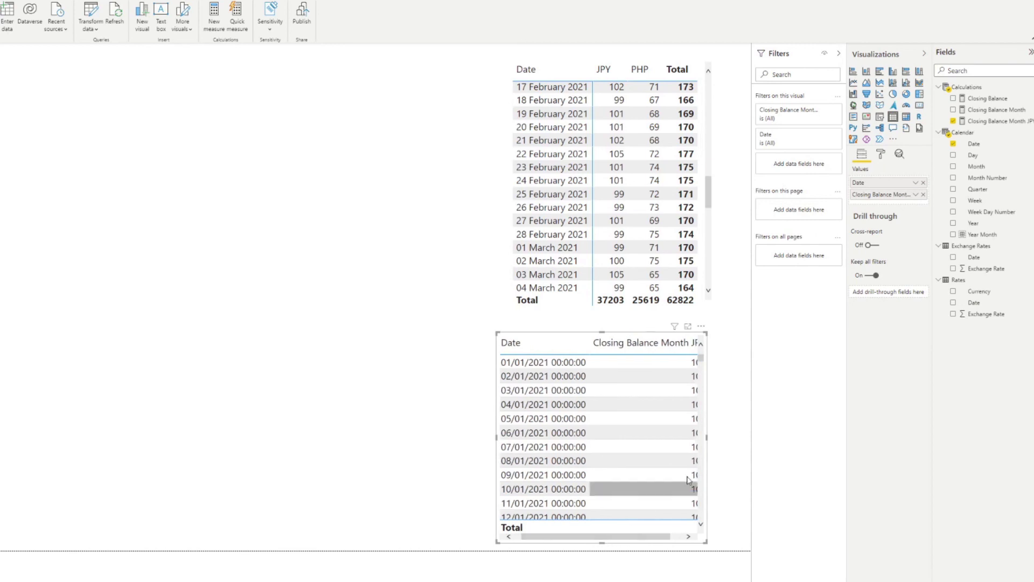
drag(707, 438, 727, 439)
scroll(699, 425, down, 13)
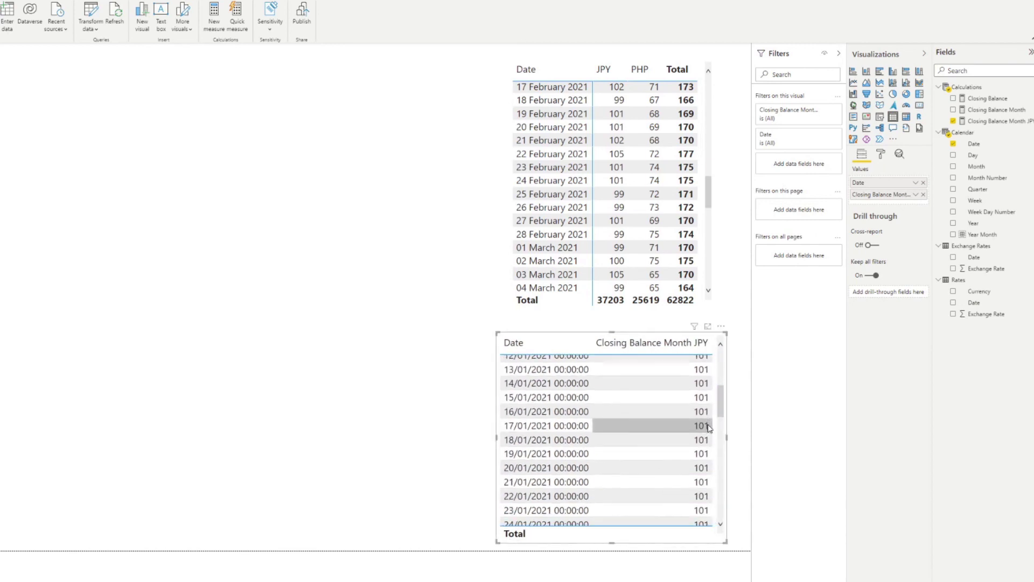
scroll(695, 420, up, 3)
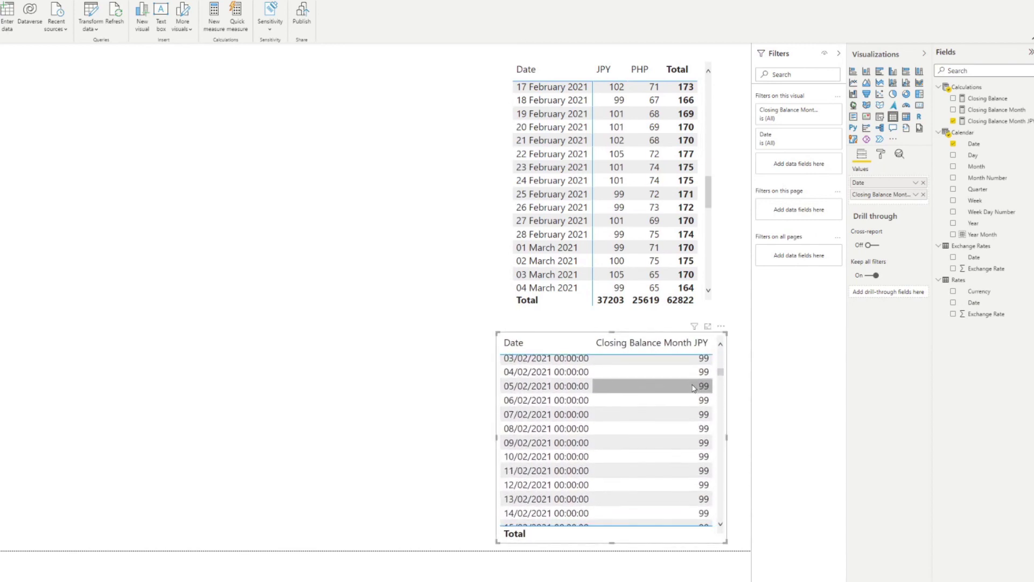
scroll(683, 395, up, 2)
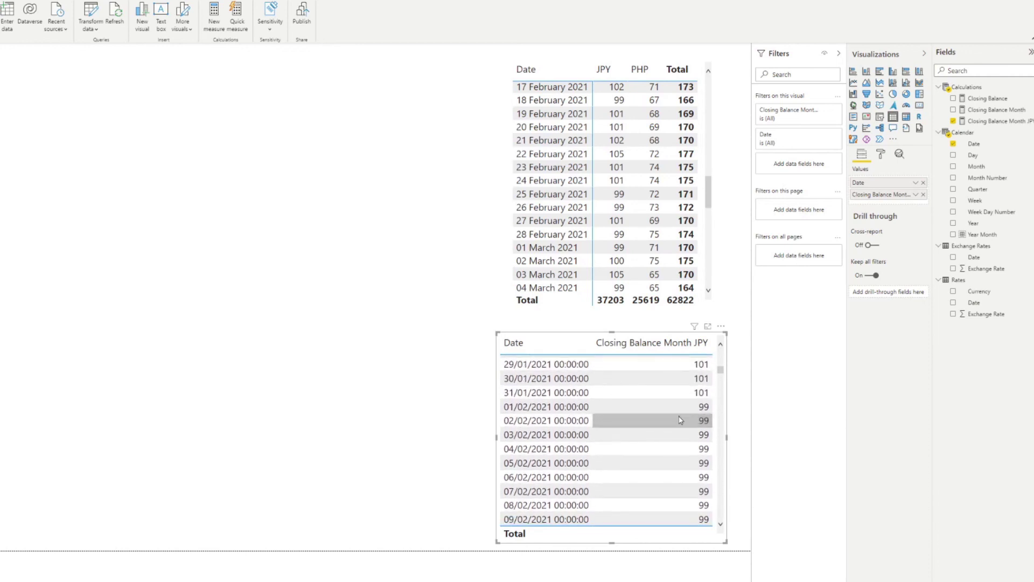